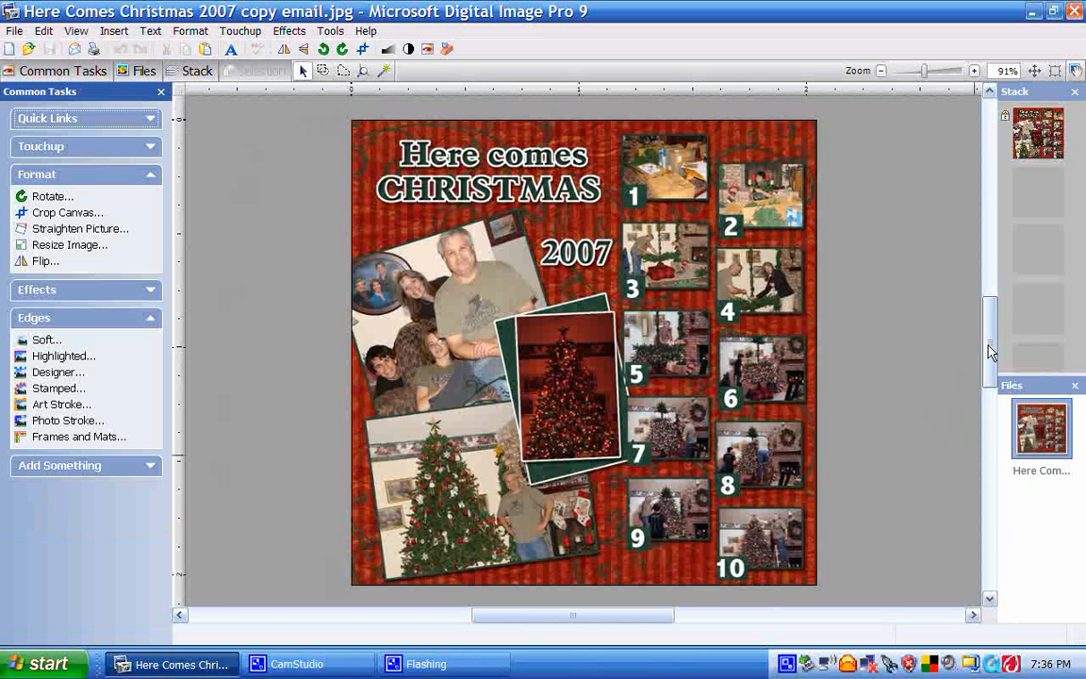
# Create an 8 x 8 inch portrait canvas and add the Here Comes Christmas collage, enlarged to fill it completely
pyautogui.click(16, 31)
pyautogui.click(28, 46)
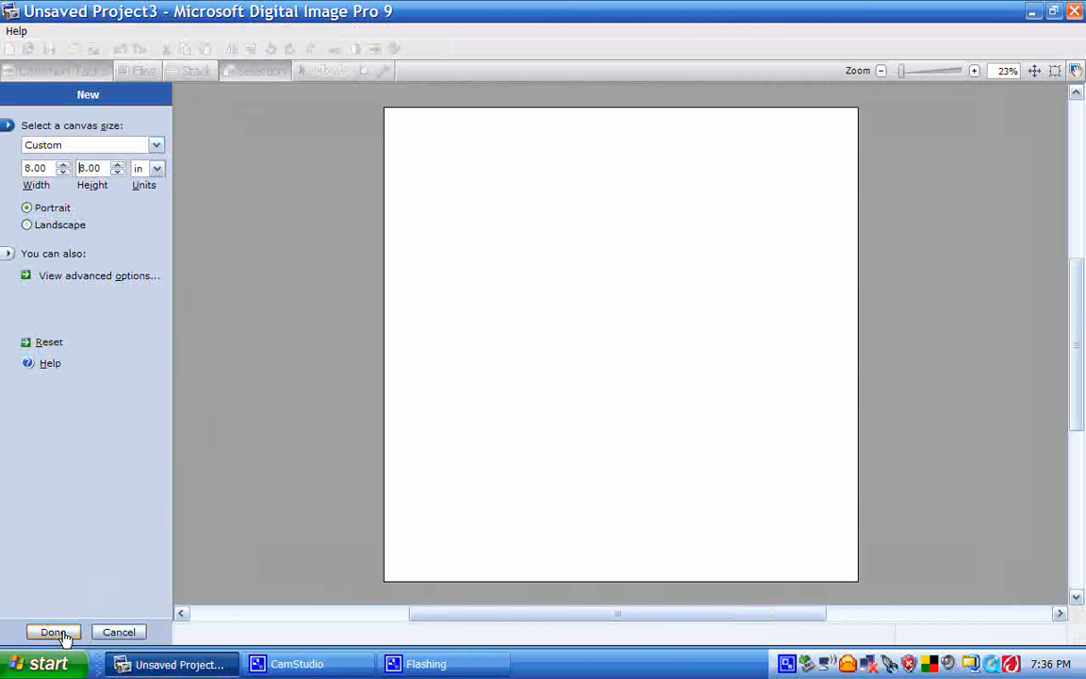
pyautogui.click(54, 632)
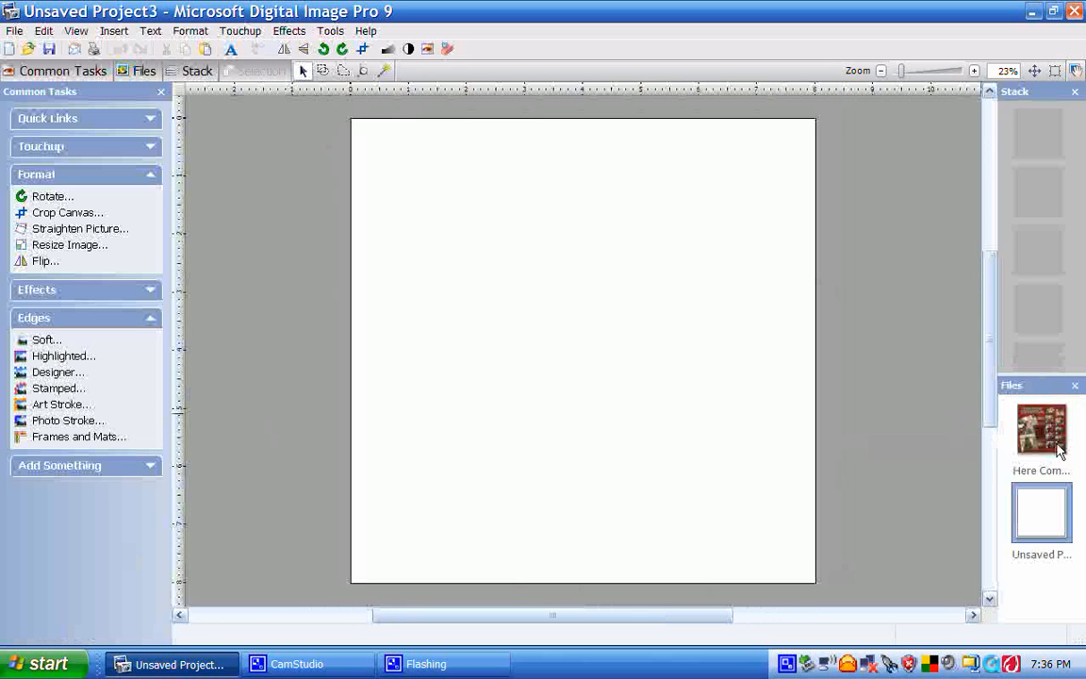
pyautogui.moveTo(1040, 401); pyautogui.dragTo(390, 157)
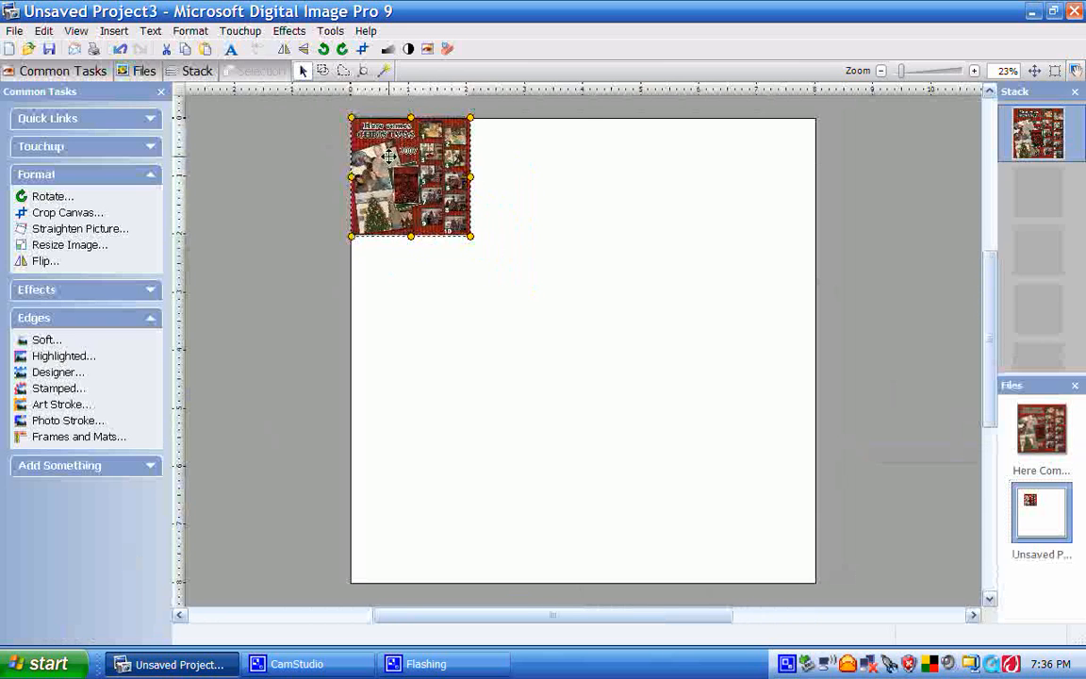
pyautogui.moveTo(469, 235); pyautogui.dragTo(816, 582)
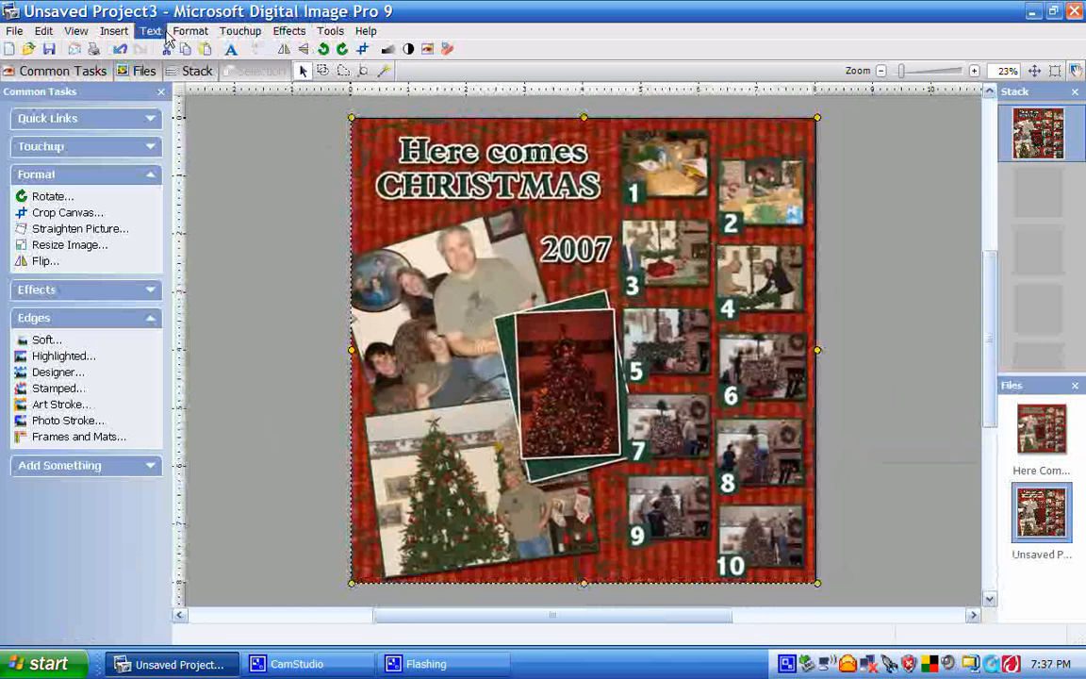
# Insert a rectangle shape, place it over photo 1 of the collage and resize it to match that photo
pyautogui.click(121, 32)
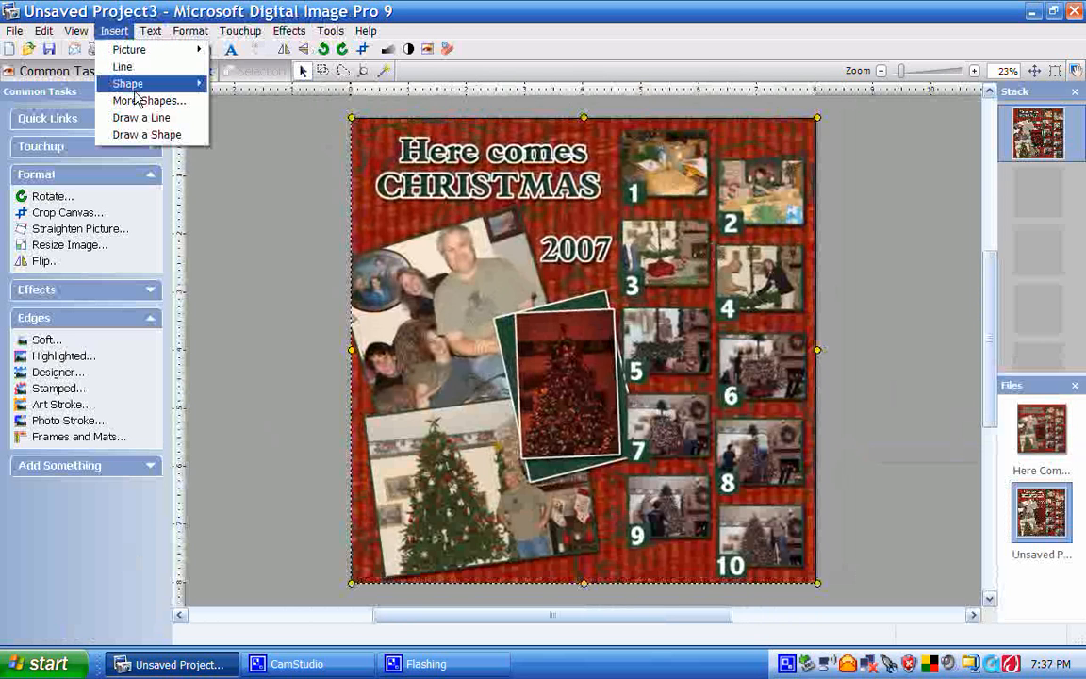
pyautogui.moveTo(128, 84)
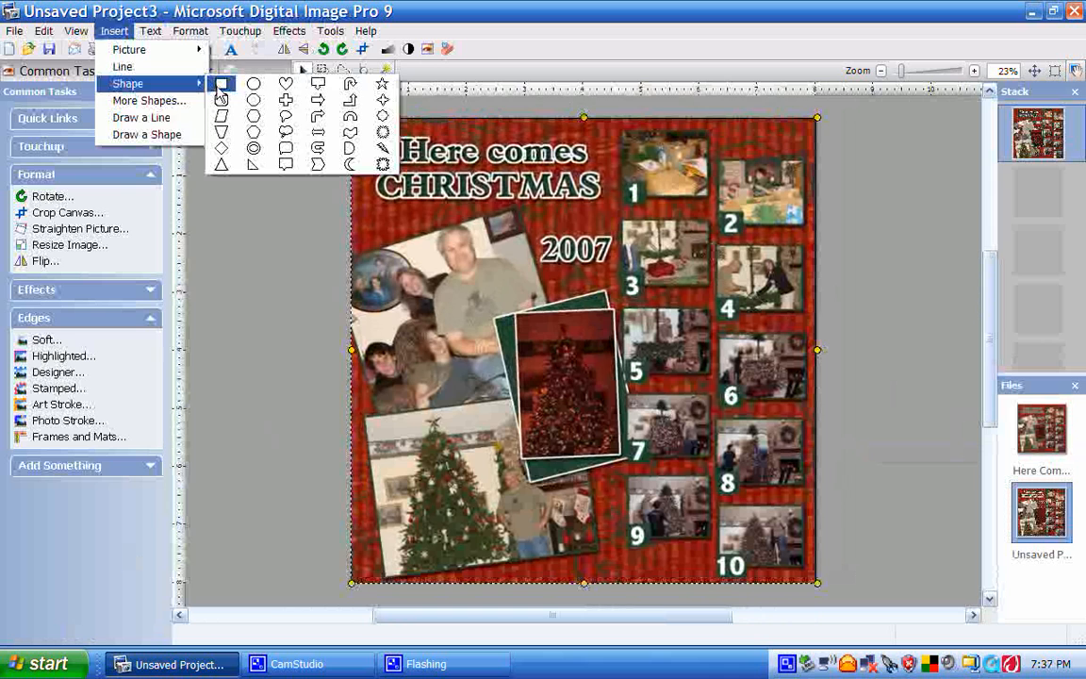
pyautogui.click(221, 86)
pyautogui.moveTo(426, 166); pyautogui.dragTo(681, 163)
pyautogui.moveTo(680, 246); pyautogui.dragTo(679, 198)
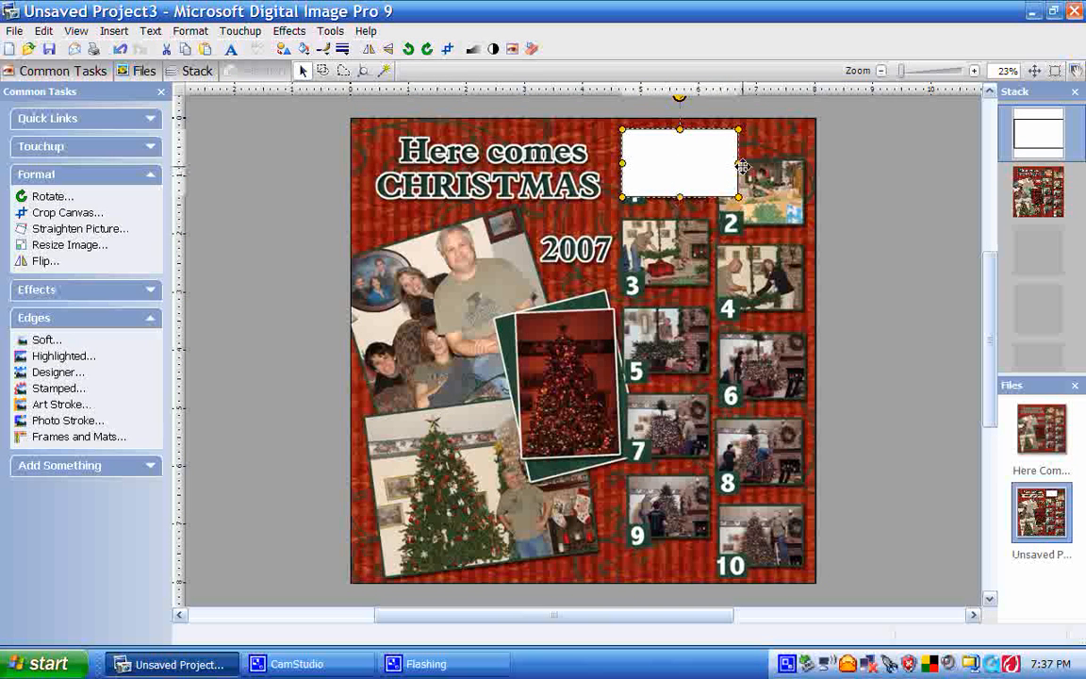
pyautogui.moveTo(741, 165); pyautogui.dragTo(713, 166)
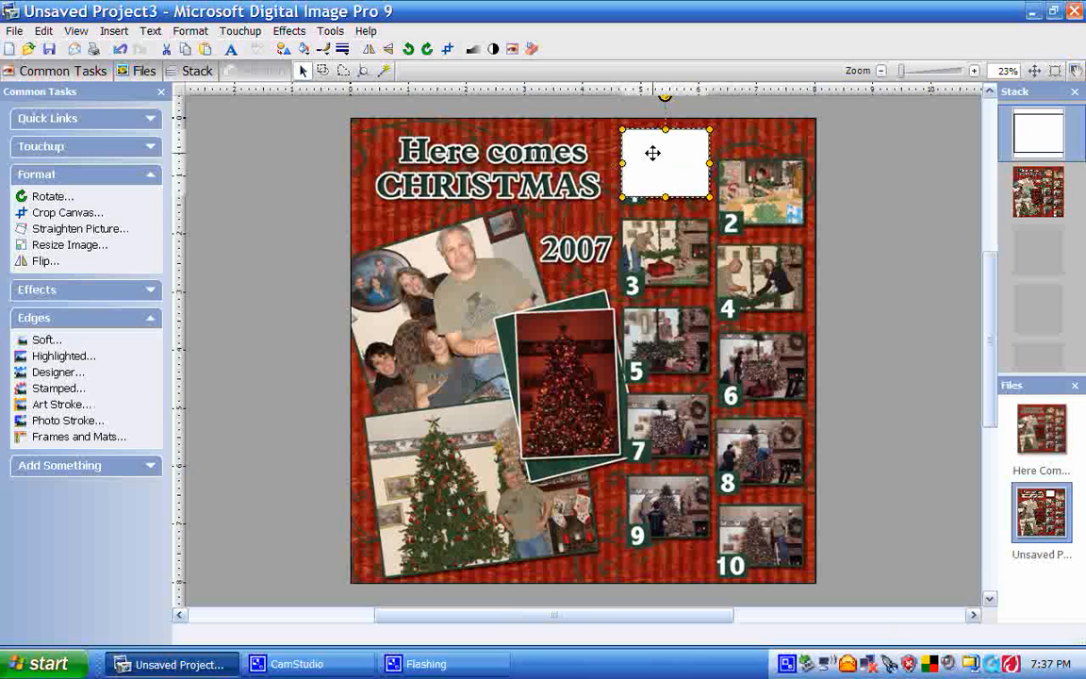
# Set the outline thickness of the rectangle over photo 1 to None
pyautogui.rightClick(652, 153)
pyautogui.moveTo(703, 242)
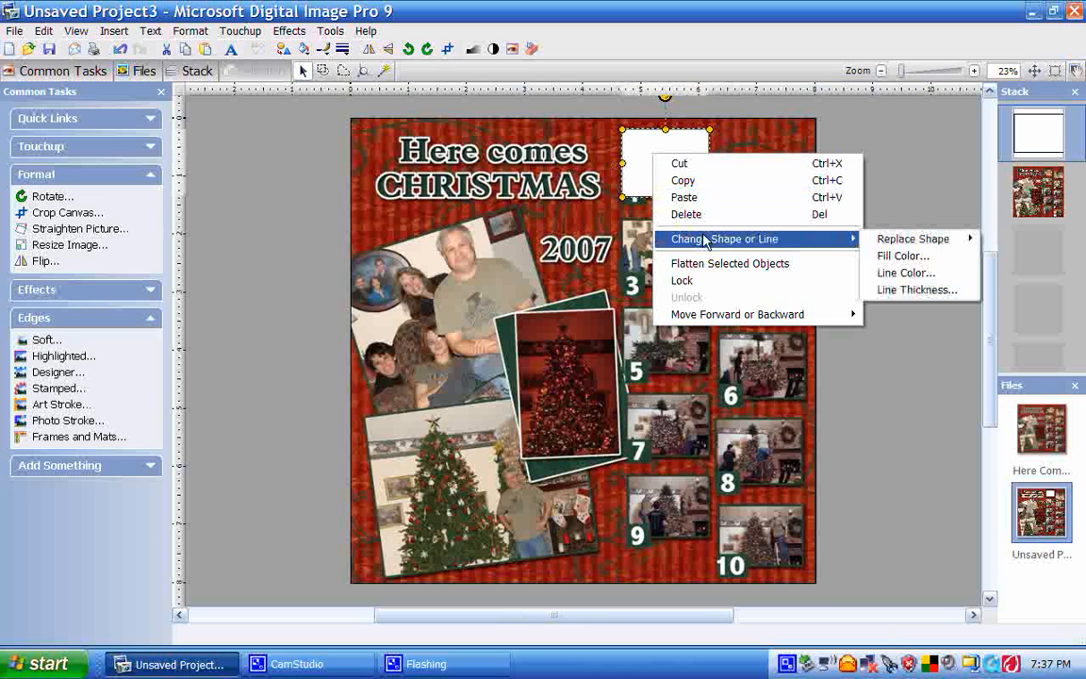
pyautogui.click(896, 290)
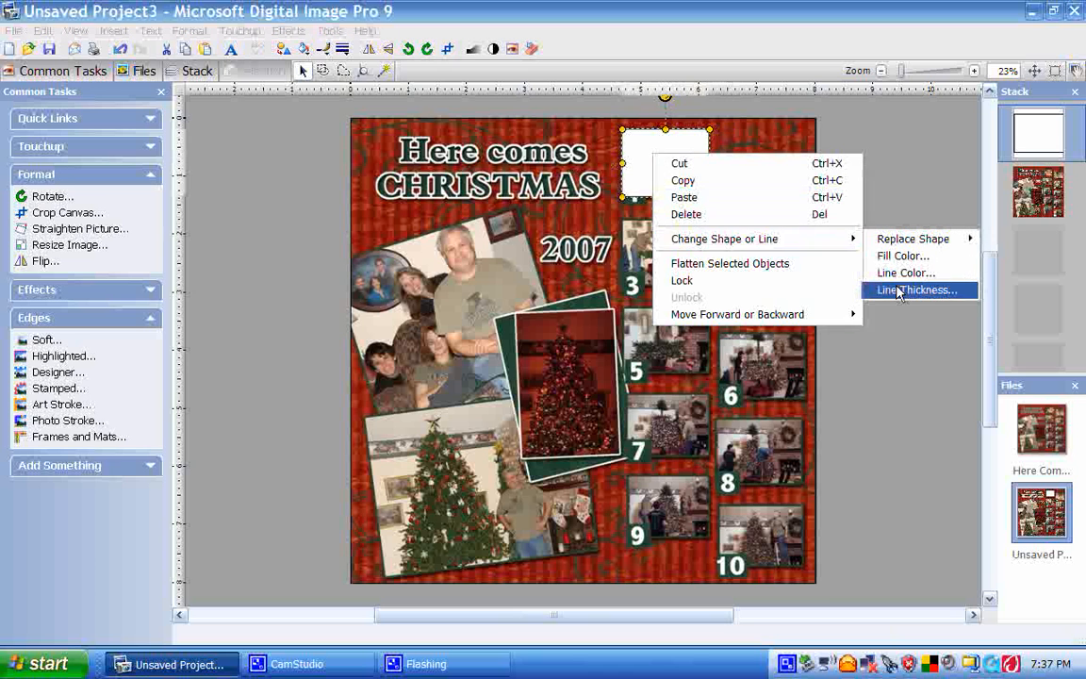
pyautogui.click(536, 283)
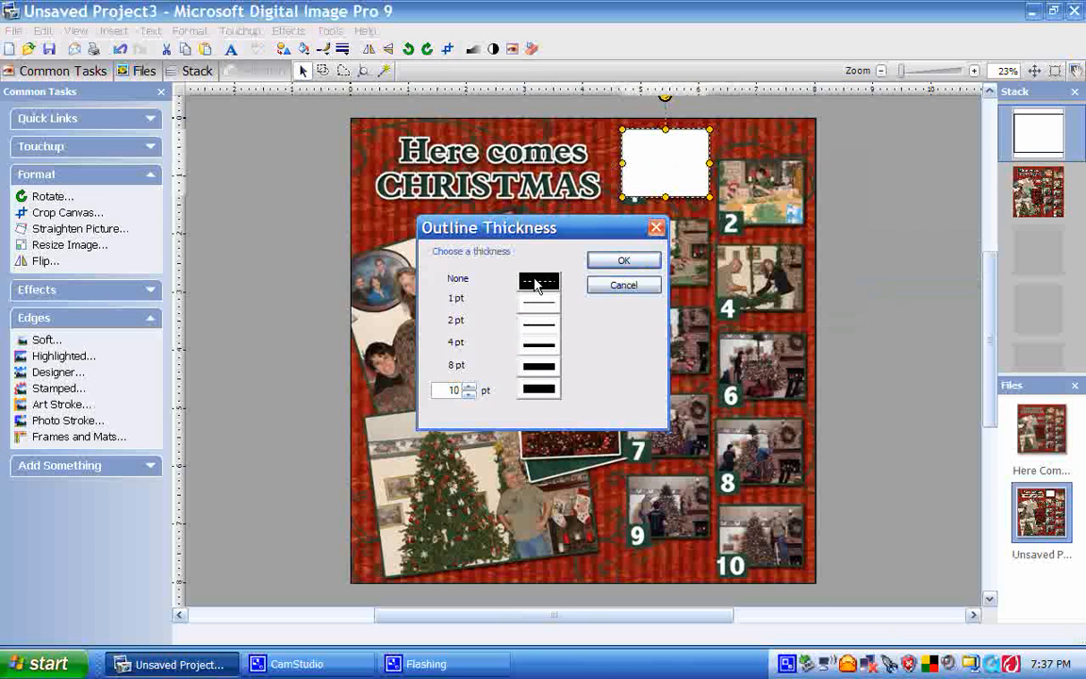
pyautogui.click(623, 261)
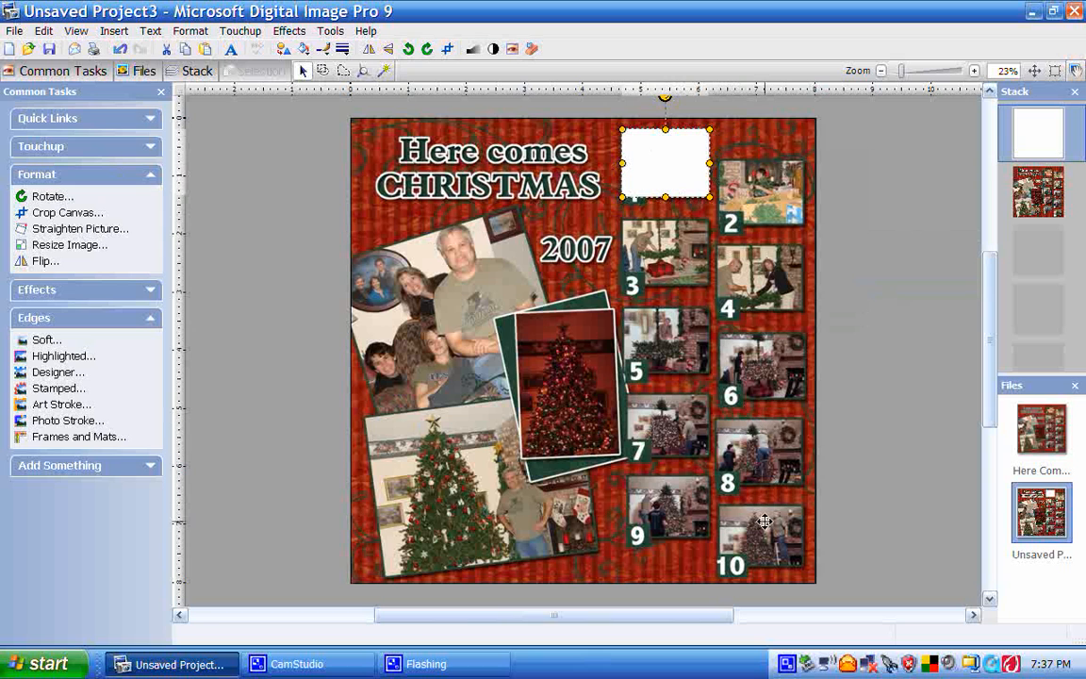
# Copy the white rectangle over photo 1 and paste four duplicates of it
pyautogui.rightClick(658, 160)
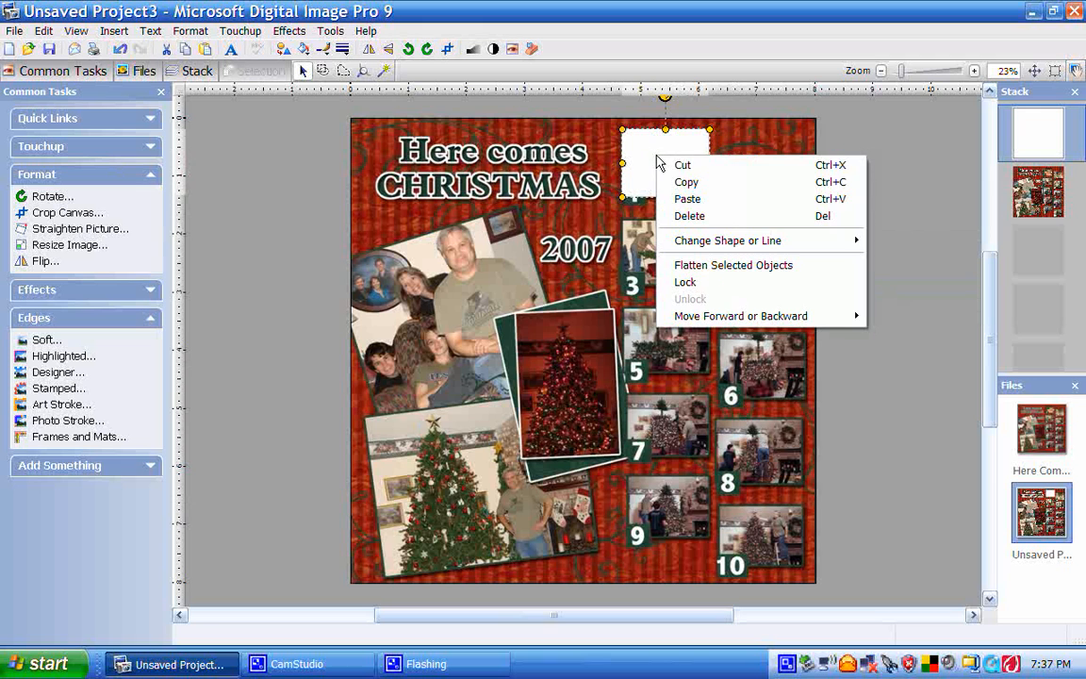
pyautogui.click(688, 183)
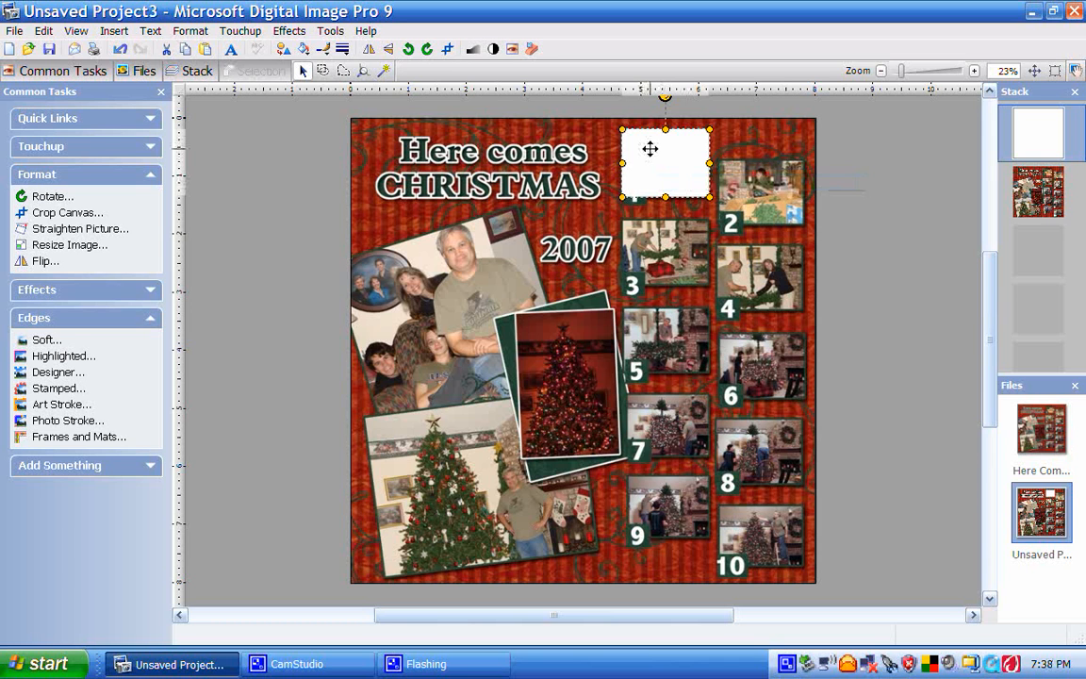
pyautogui.hotkey('ctrl', 'v')
pyautogui.hotkey('ctrl', 'v')
pyautogui.hotkey('ctrl', 'v')
pyautogui.hotkey('ctrl', 'v')
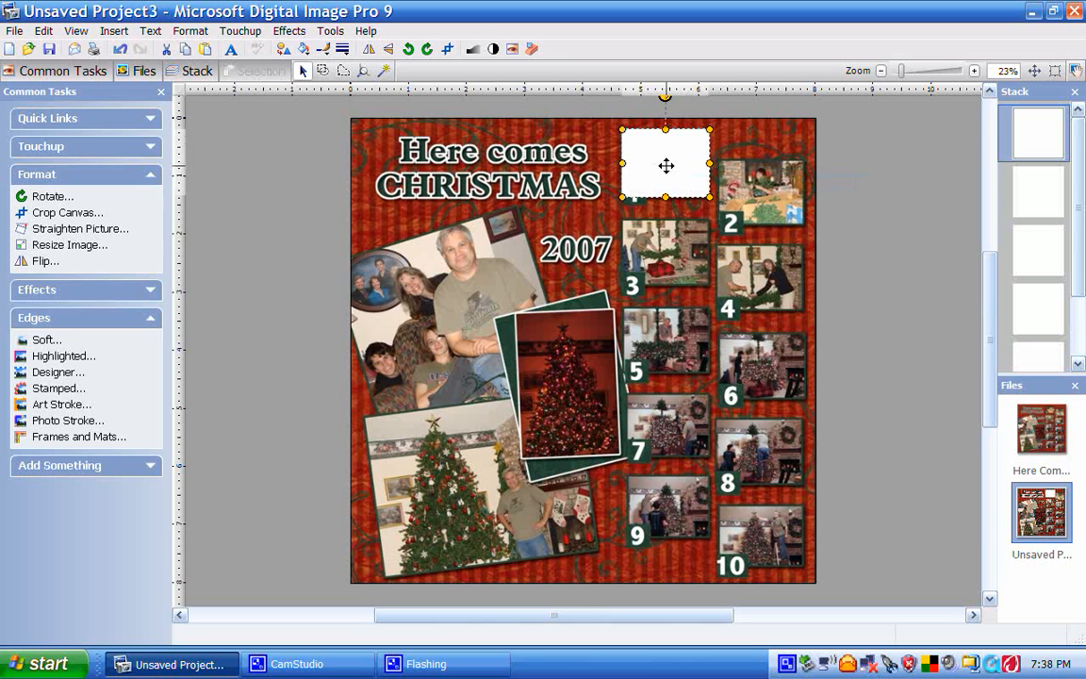
# Move the four pasted rectangles down the column so they cover photos 3, 5, 7 and 9
pyautogui.moveTo(666, 156); pyautogui.dragTo(665, 245)
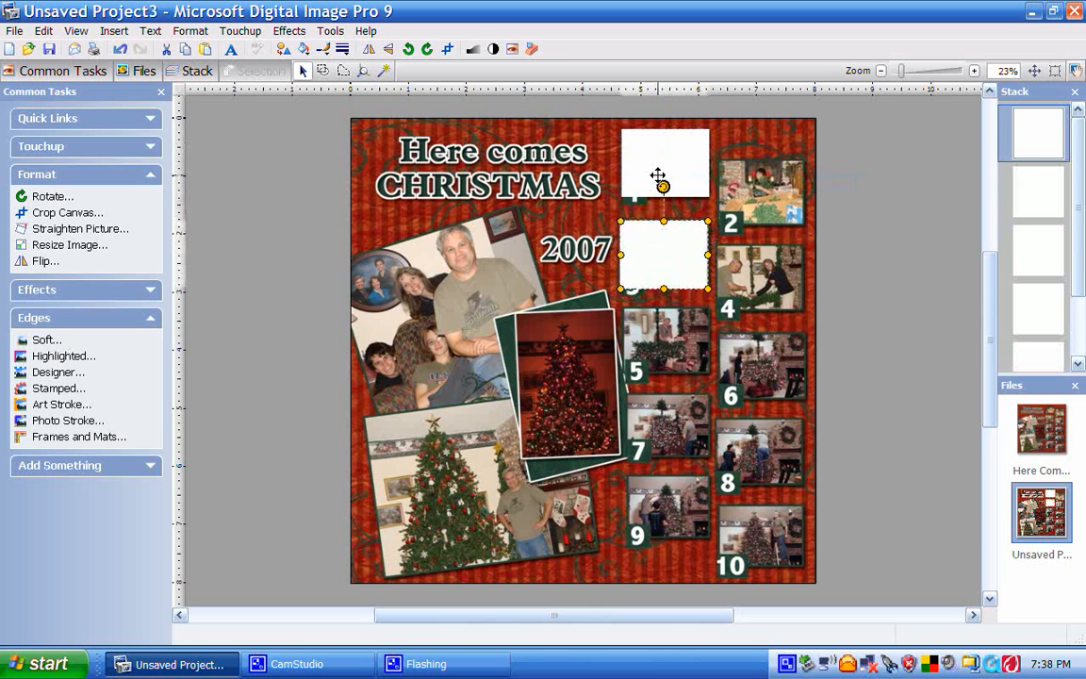
pyautogui.moveTo(658, 175); pyautogui.dragTo(660, 346)
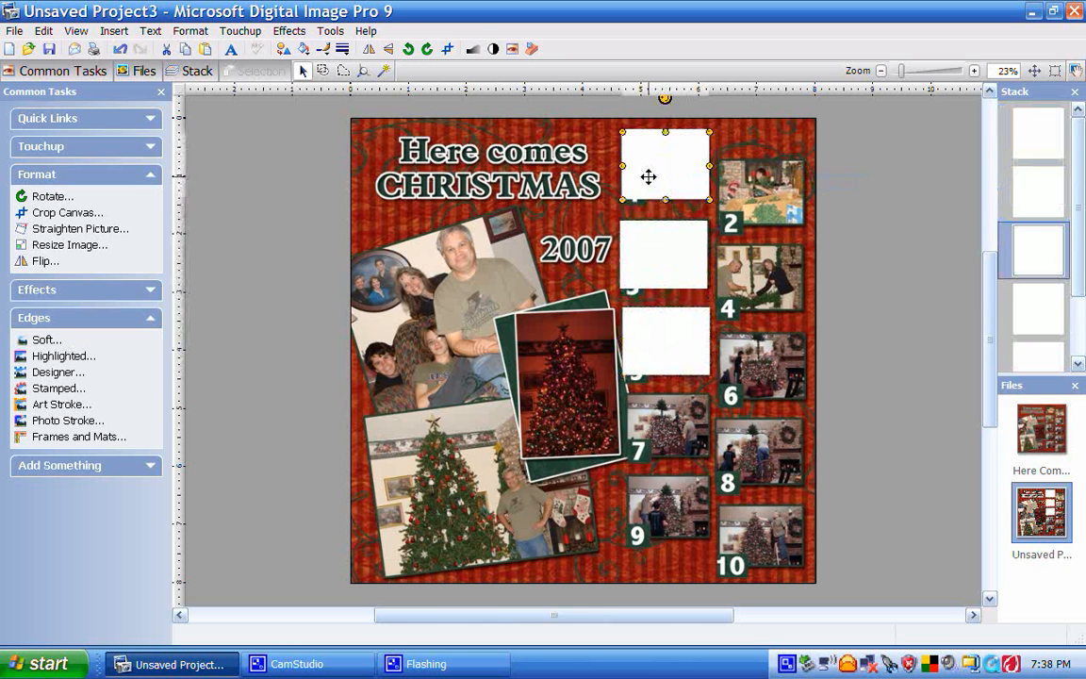
pyautogui.moveTo(648, 175); pyautogui.dragTo(653, 434)
pyautogui.moveTo(630, 170); pyautogui.dragTo(634, 518)
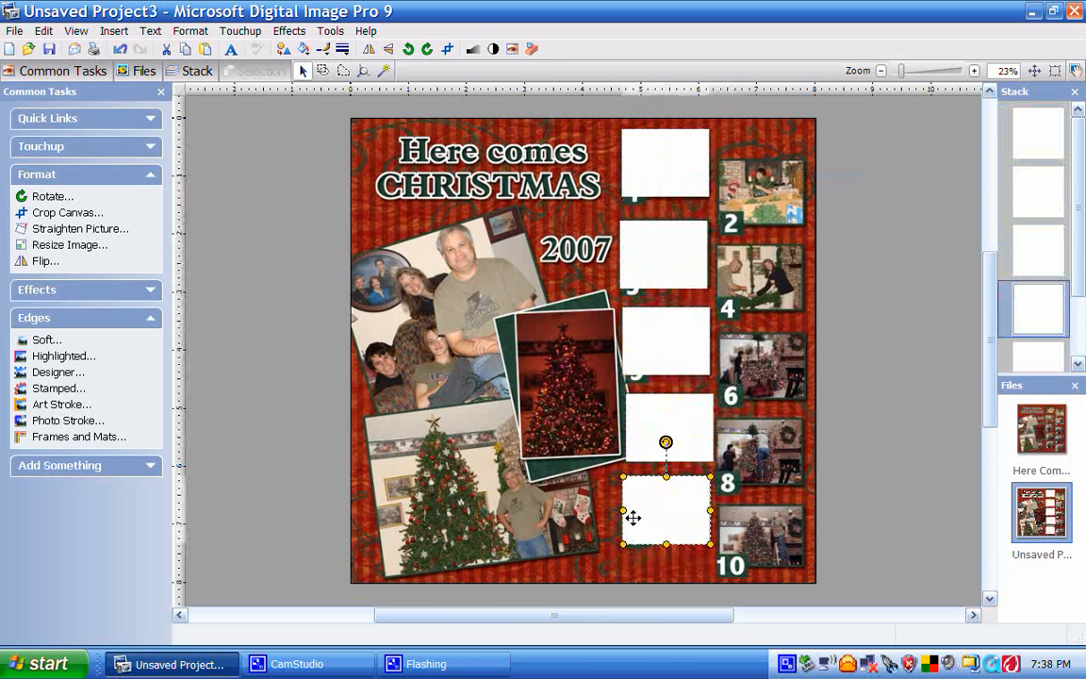
# Select all five white rectangles in the column and align them with Center Horizontally
pyautogui.click(678, 152)
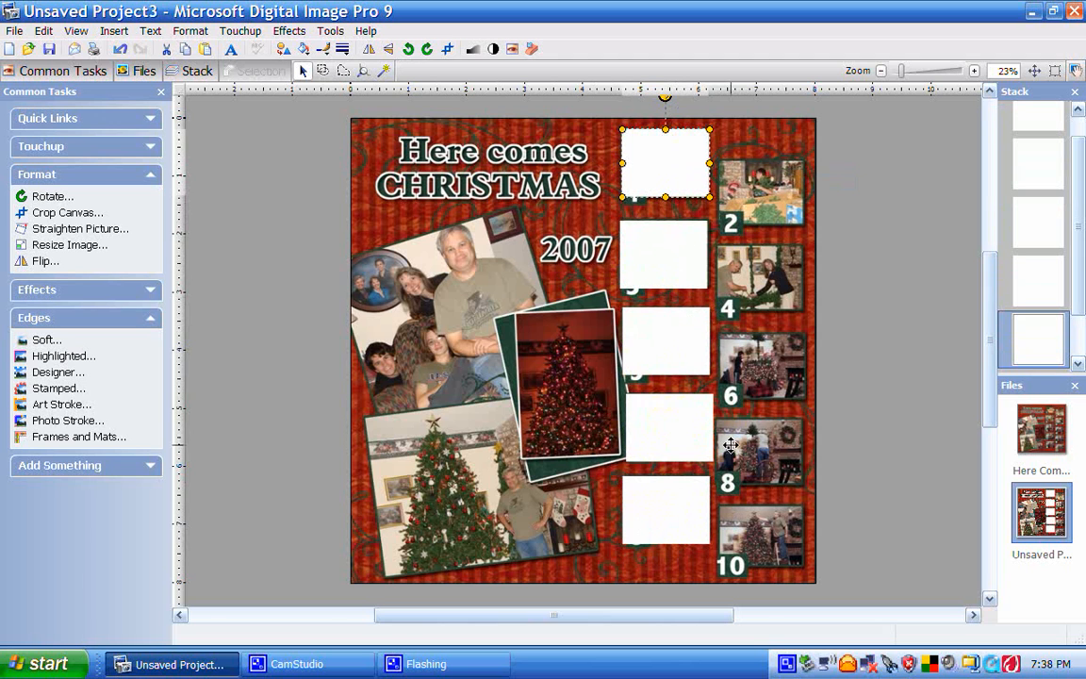
pyautogui.keyDown('shift'); pyautogui.click(673, 262); pyautogui.keyUp('shift')
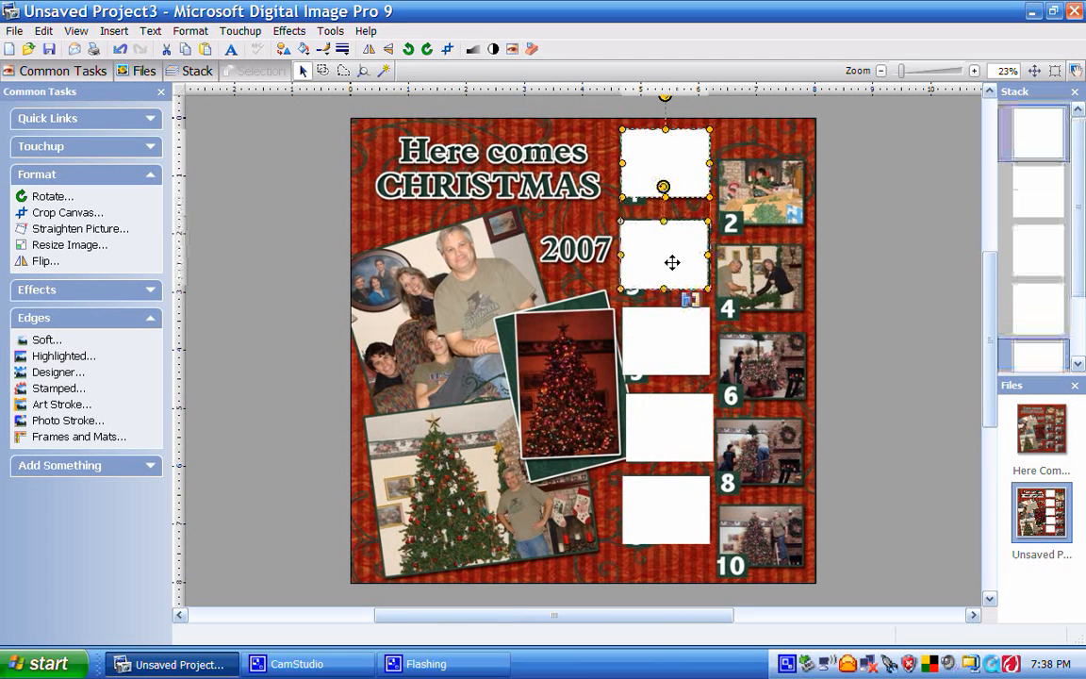
pyautogui.keyDown('shift'); pyautogui.click(667, 347); pyautogui.keyUp('shift')
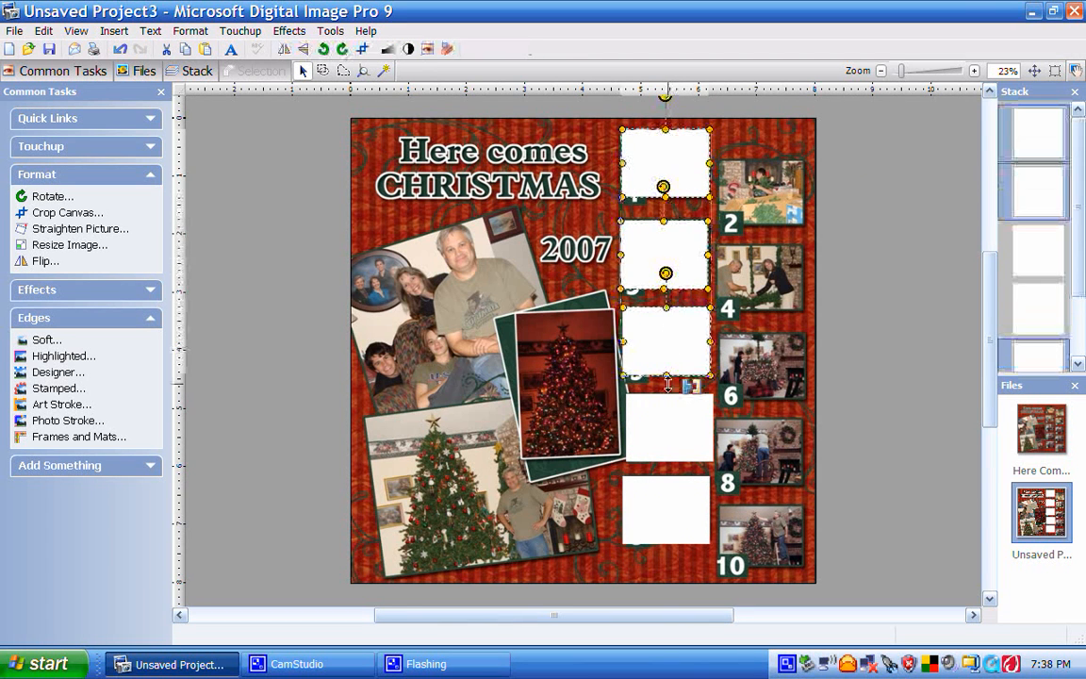
pyautogui.keyDown('shift'); pyautogui.click(669, 415); pyautogui.keyUp('shift')
pyautogui.keyDown('shift'); pyautogui.click(667, 519); pyautogui.keyUp('shift')
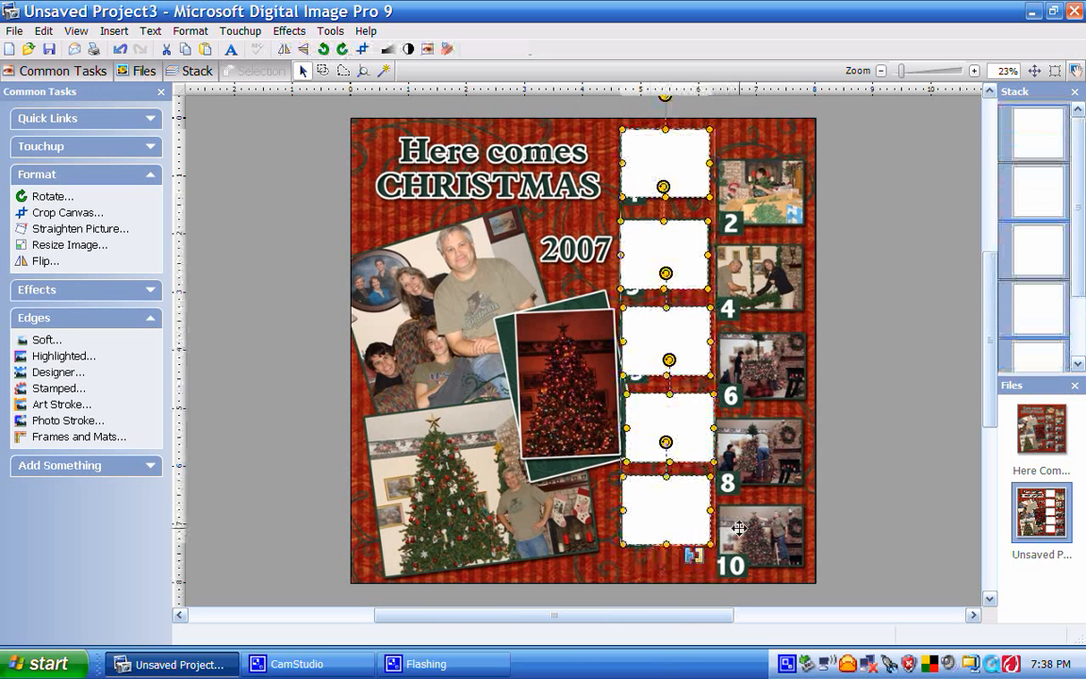
pyautogui.rightClick(642, 243)
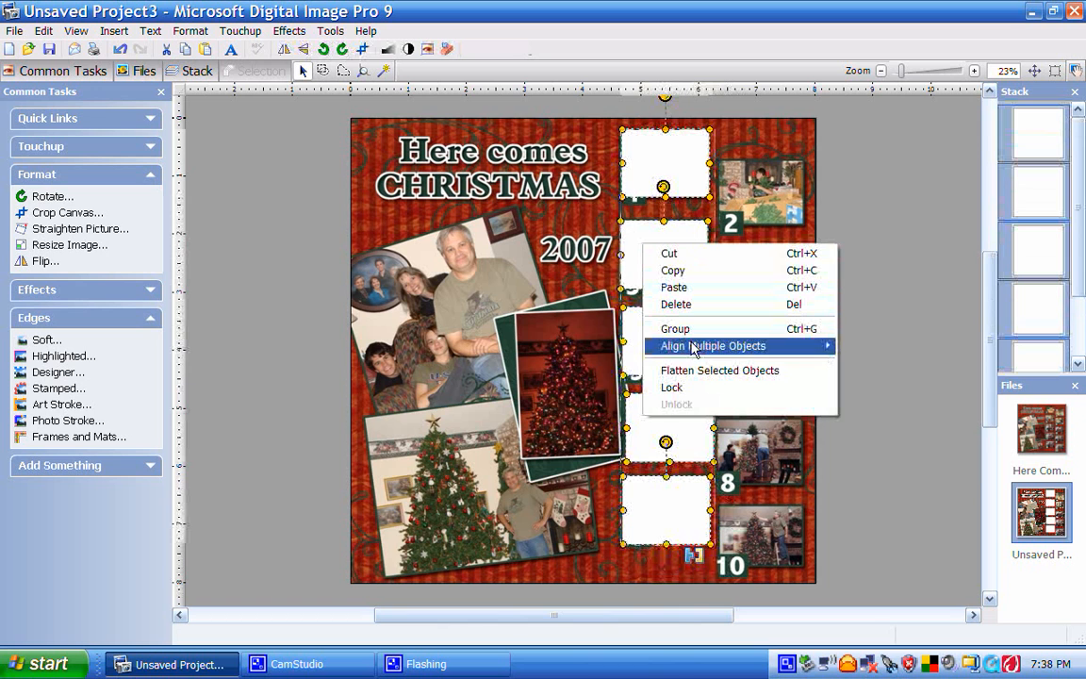
pyautogui.moveTo(694, 347)
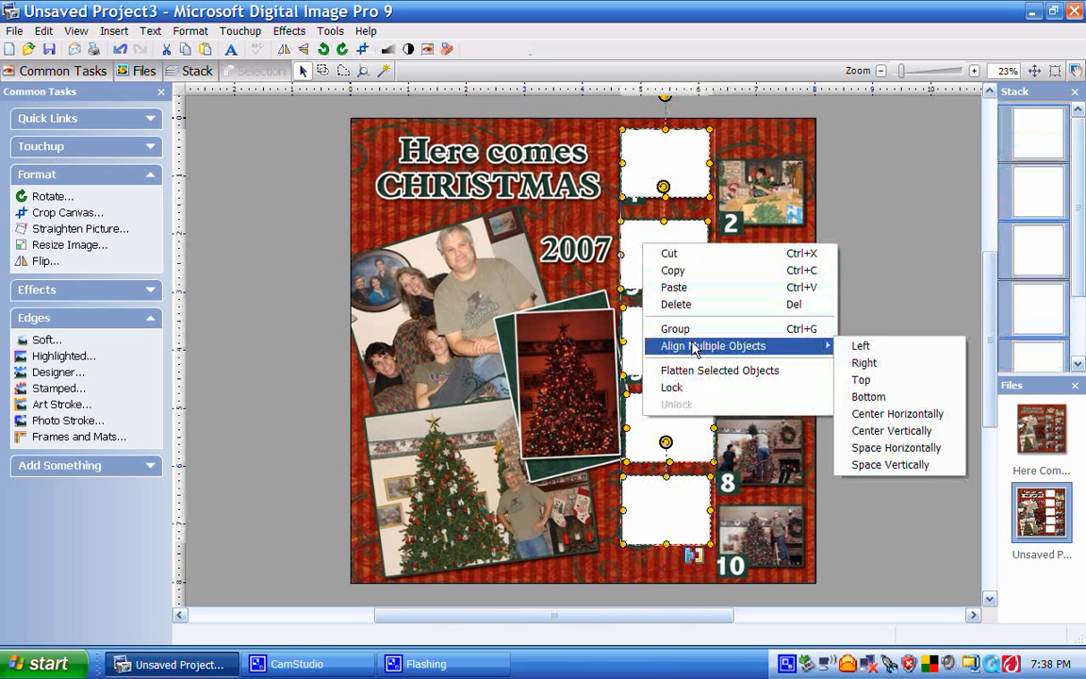
pyautogui.click(857, 415)
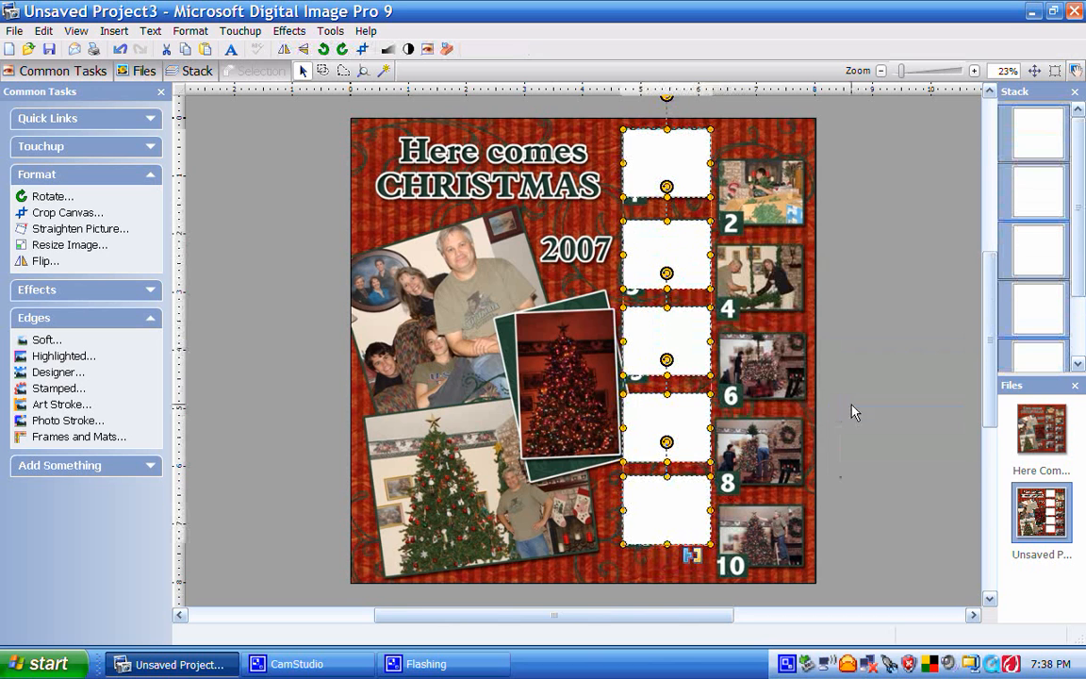
# Distribute the five selected rectangles evenly with Space Vertically
pyautogui.rightClick(659, 159)
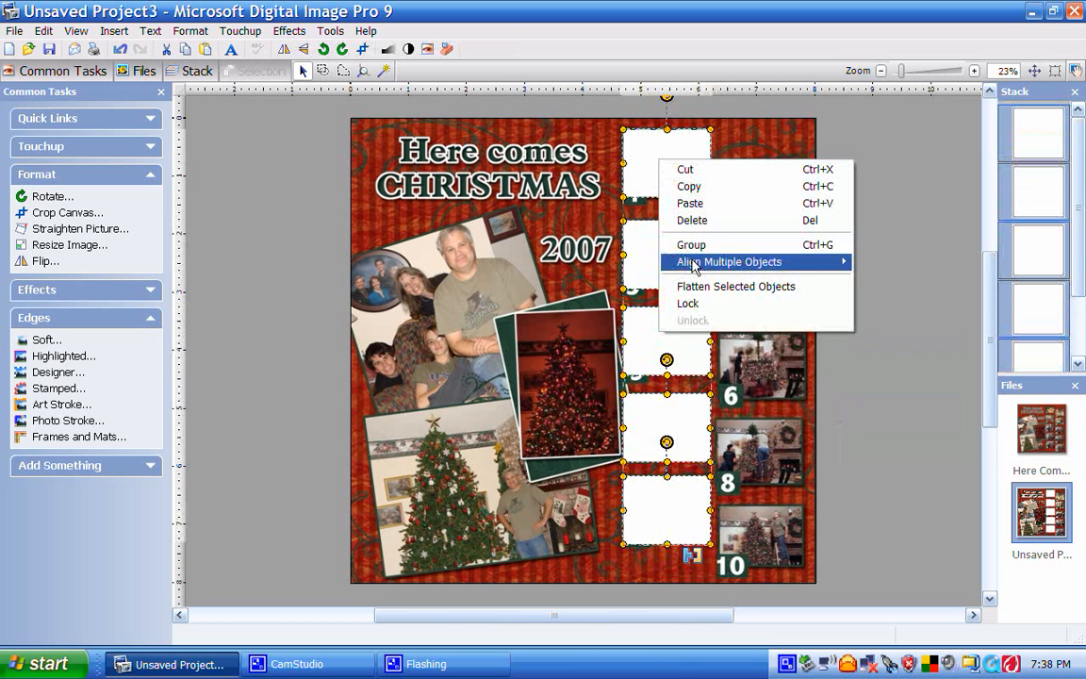
pyautogui.moveTo(694, 273)
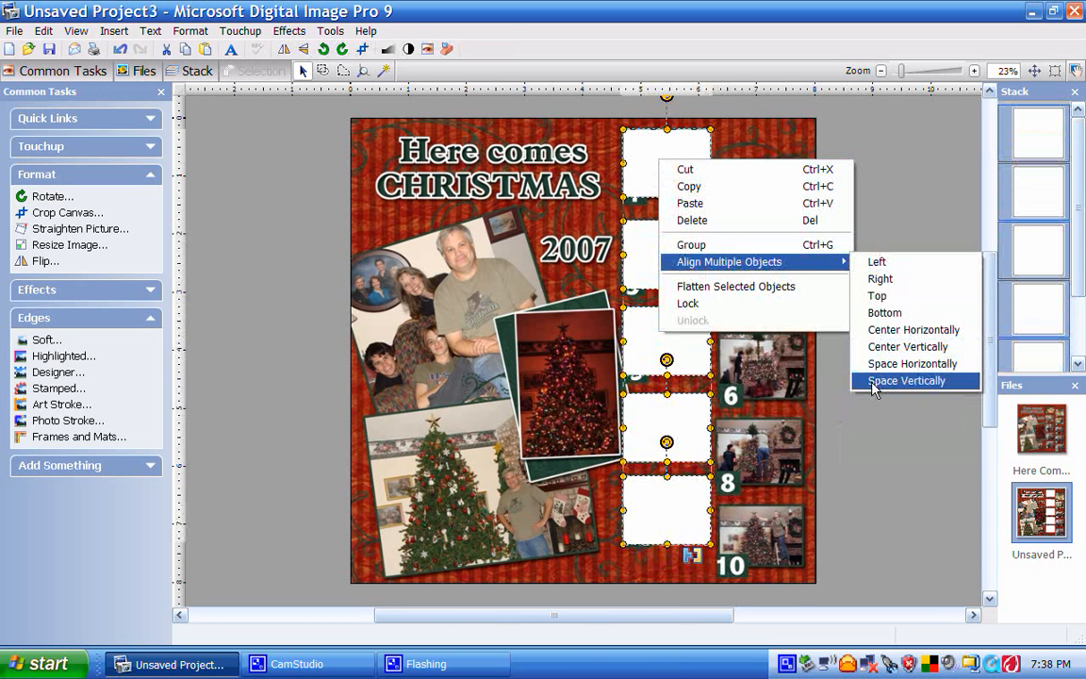
pyautogui.click(906, 380)
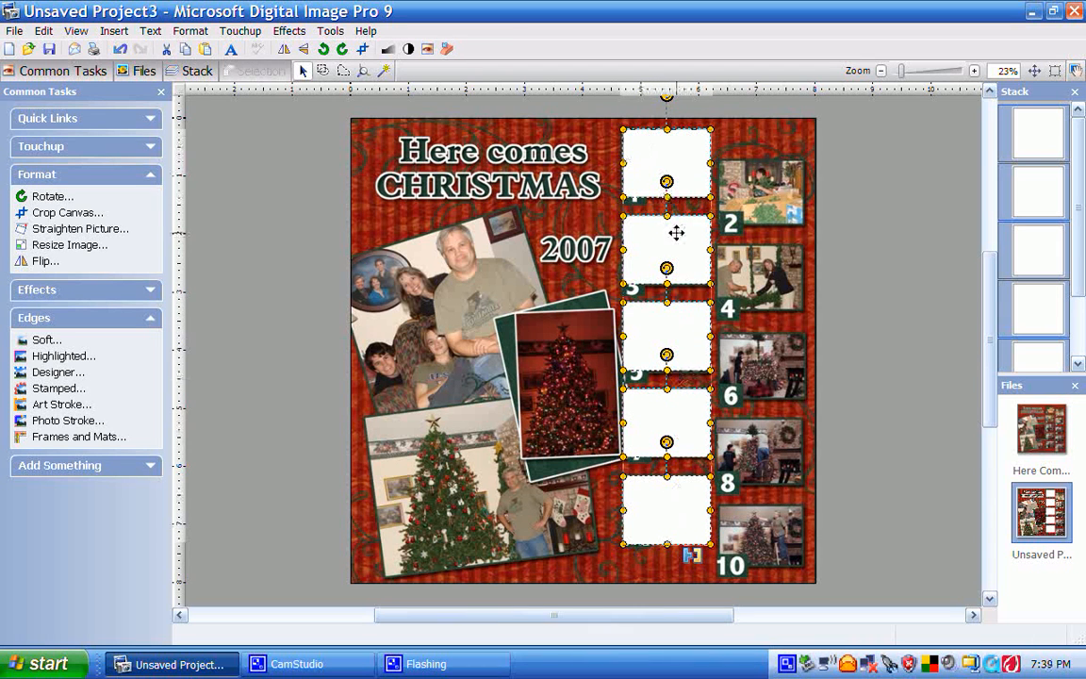
# Duplicate the five aligned rectangles and position the copies over photos 2, 4, 6, 8 and 10, then deselect them
pyautogui.rightClick(649, 147)
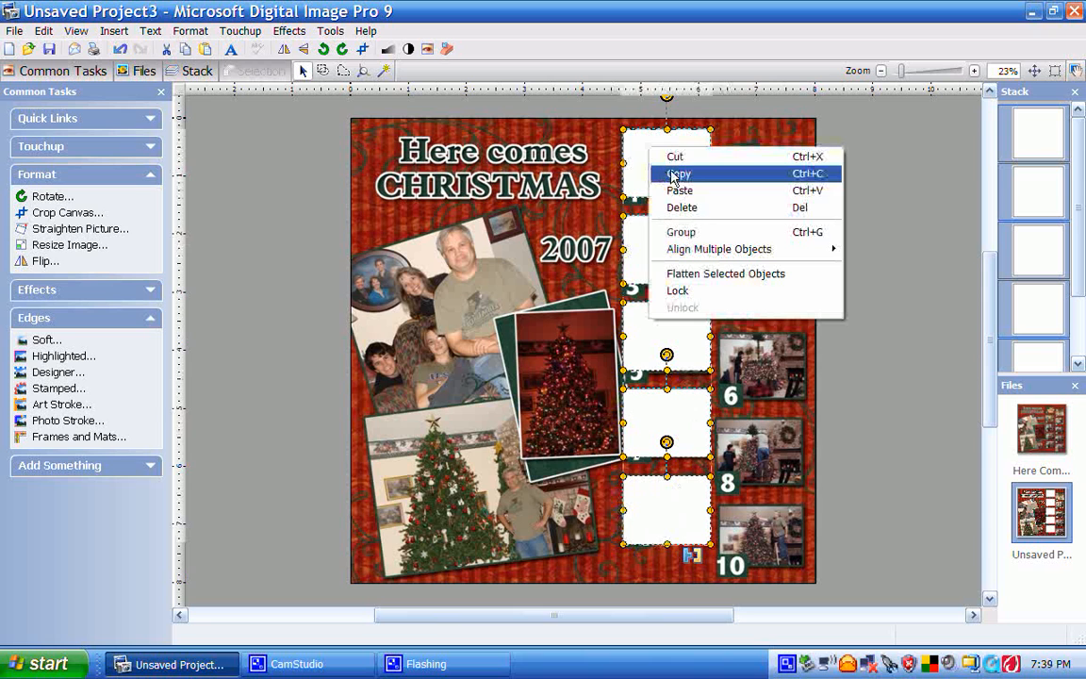
pyautogui.click(674, 175)
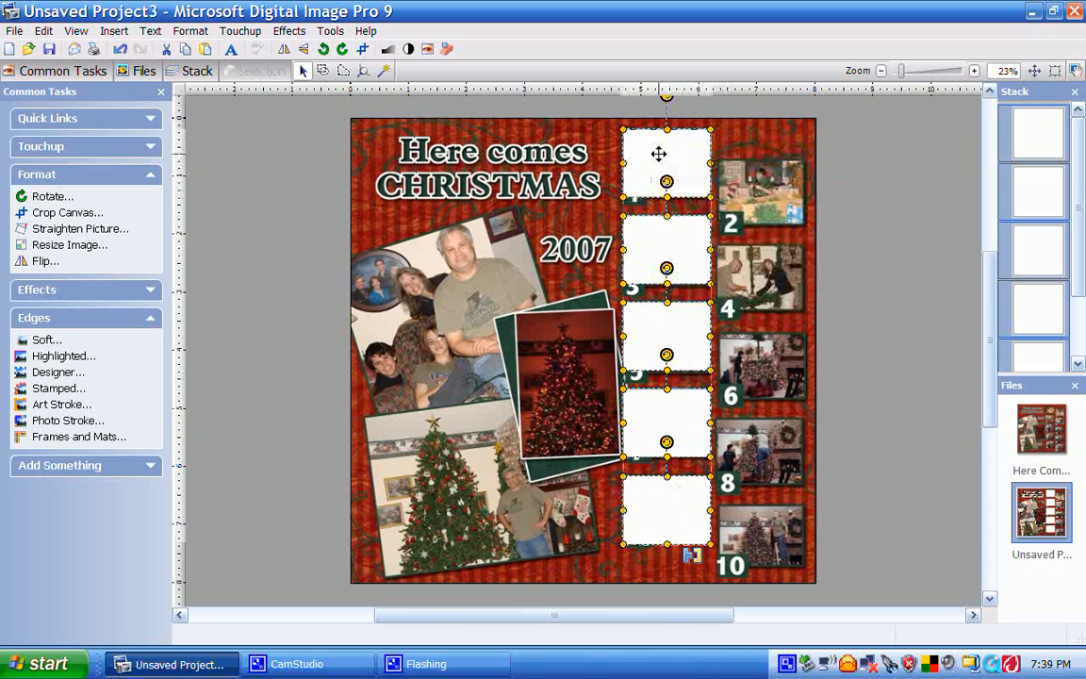
pyautogui.rightClick(658, 154)
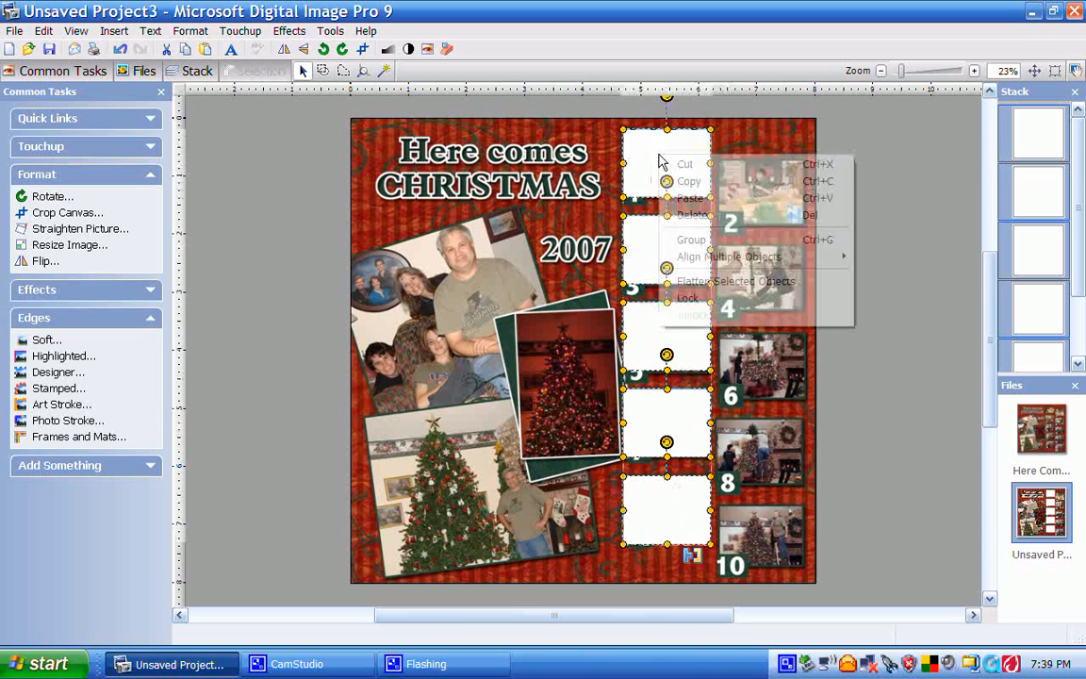
pyautogui.click(691, 199)
pyautogui.moveTo(665, 159); pyautogui.dragTo(760, 189)
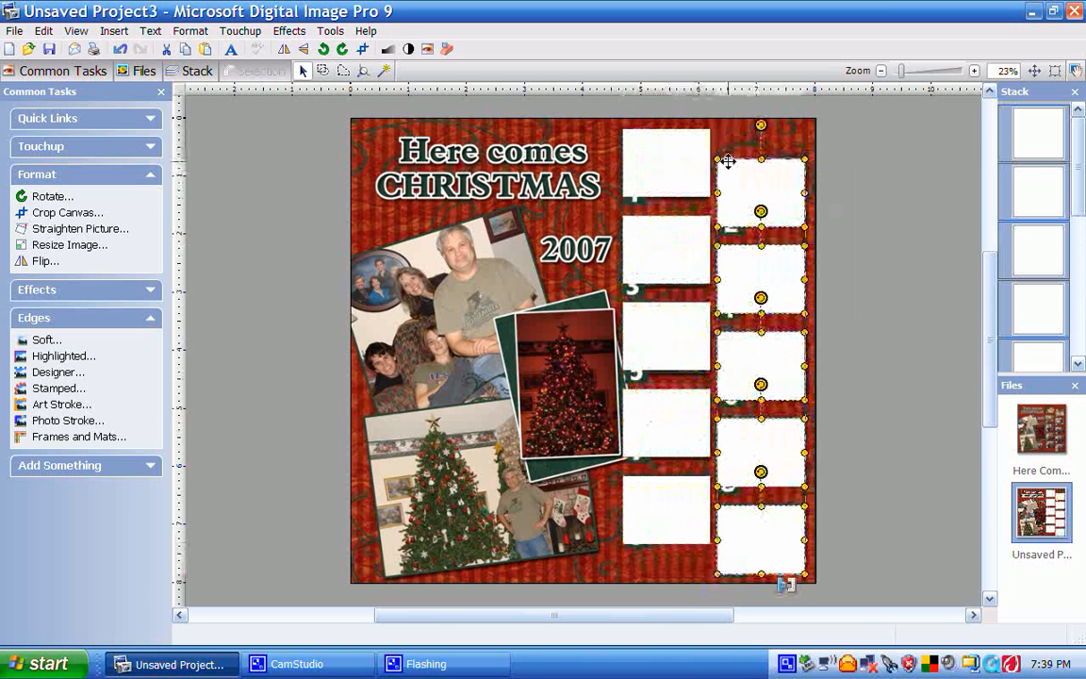
pyautogui.click(878, 195)
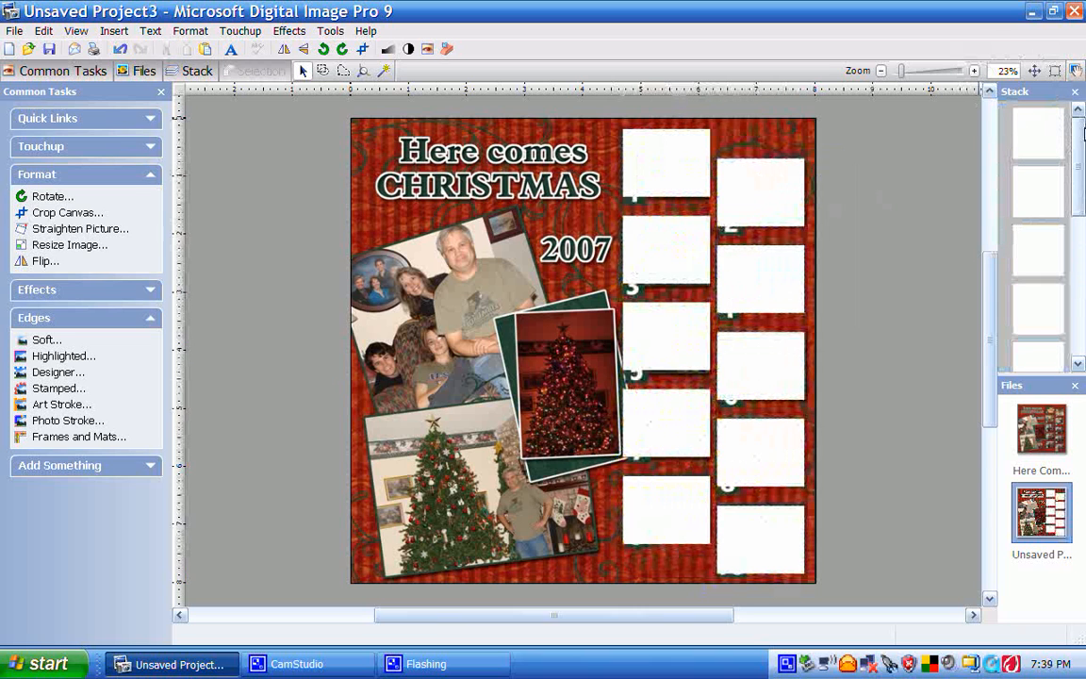
# Select several white rectangles one by one in the object stack to check which placeholder each represents
pyautogui.moveTo(1076, 170); pyautogui.dragTo(1075, 128)
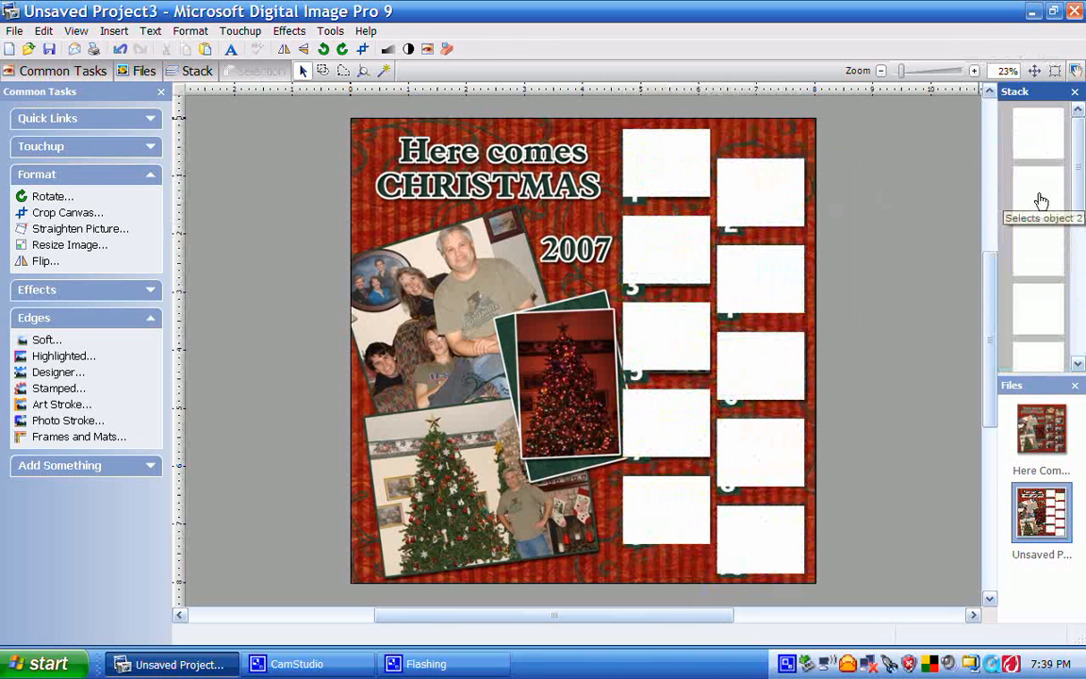
pyautogui.click(1041, 154)
pyautogui.click(1038, 256)
pyautogui.click(1039, 325)
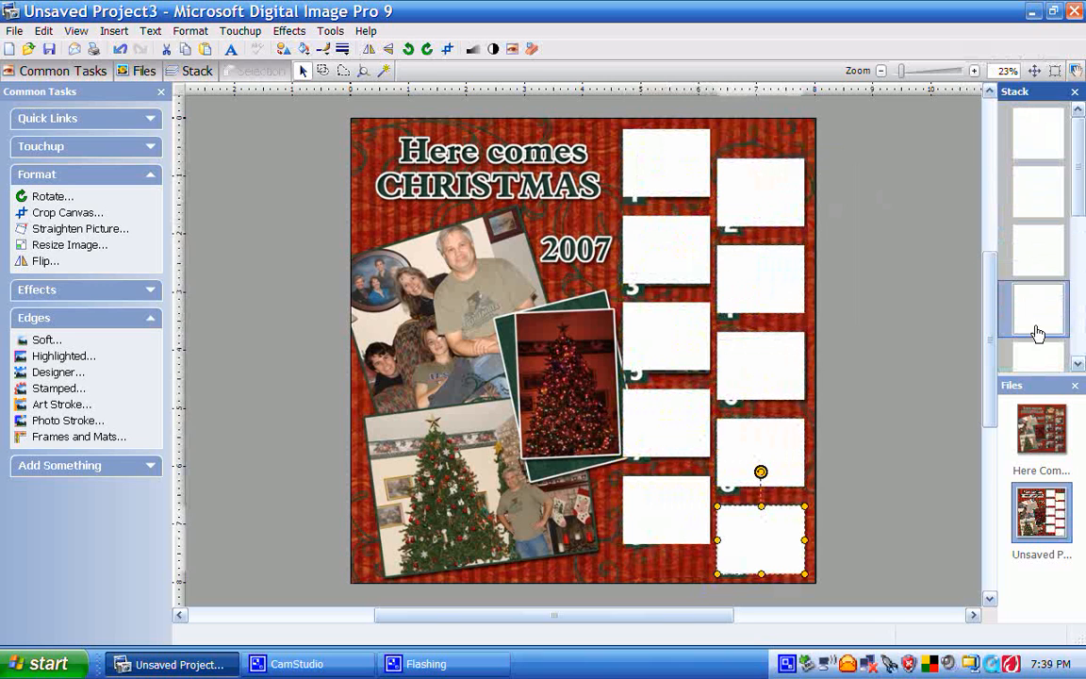
# Insert a square shape, place it over the large family photo and rotate it counterclockwise to match the photo's tilt
pyautogui.click(1035, 362)
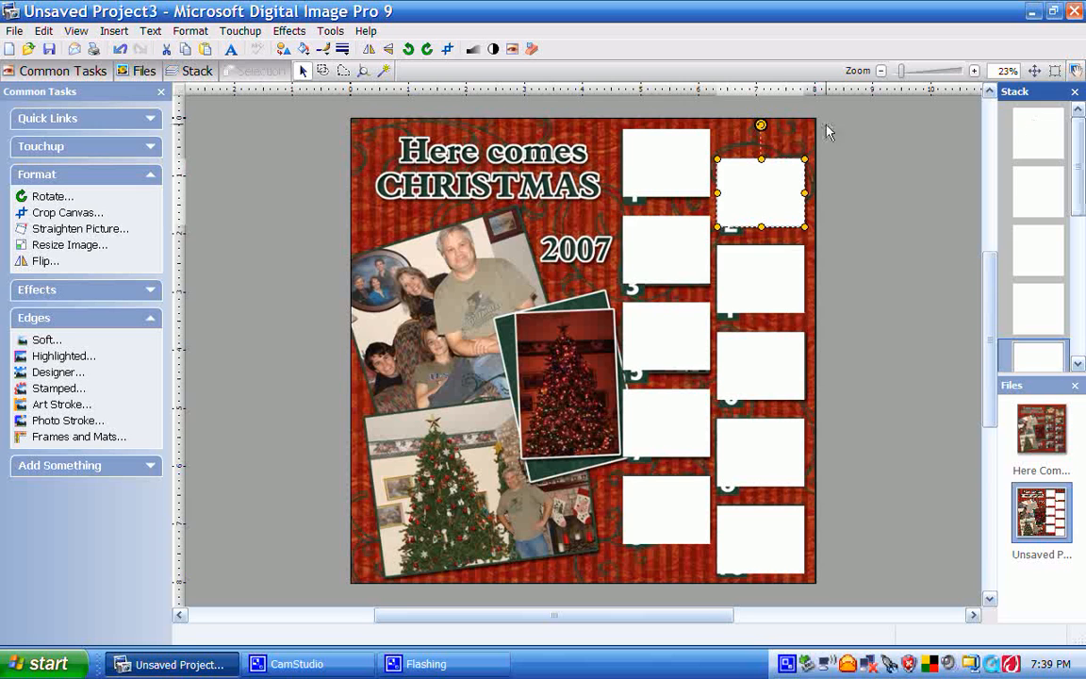
pyautogui.click(768, 127)
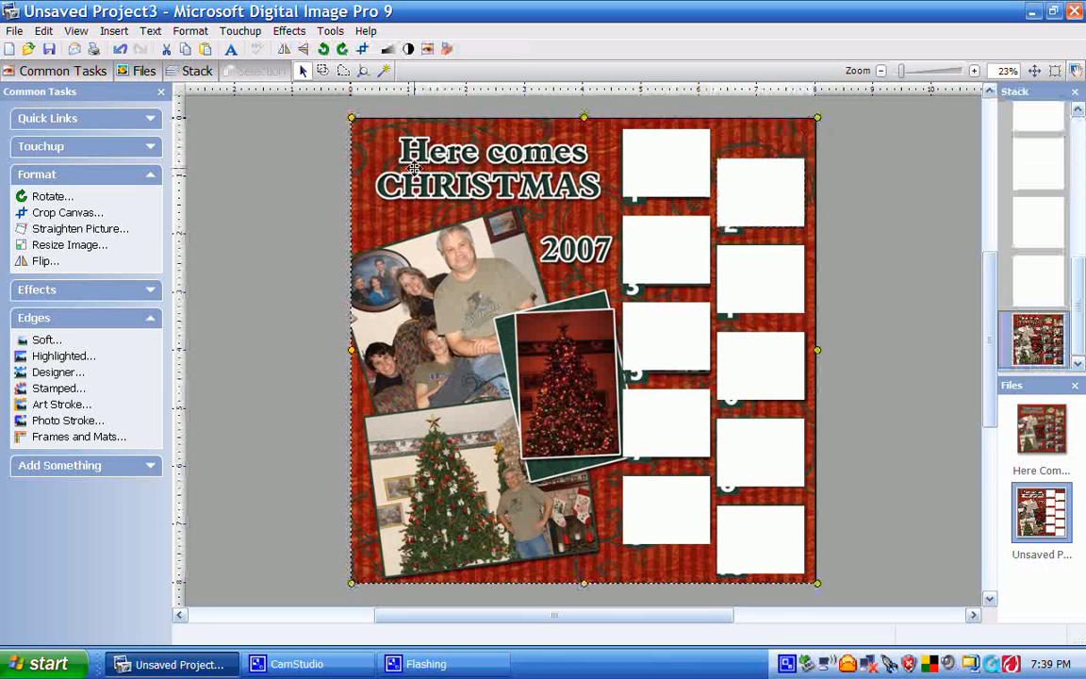
pyautogui.click(112, 32)
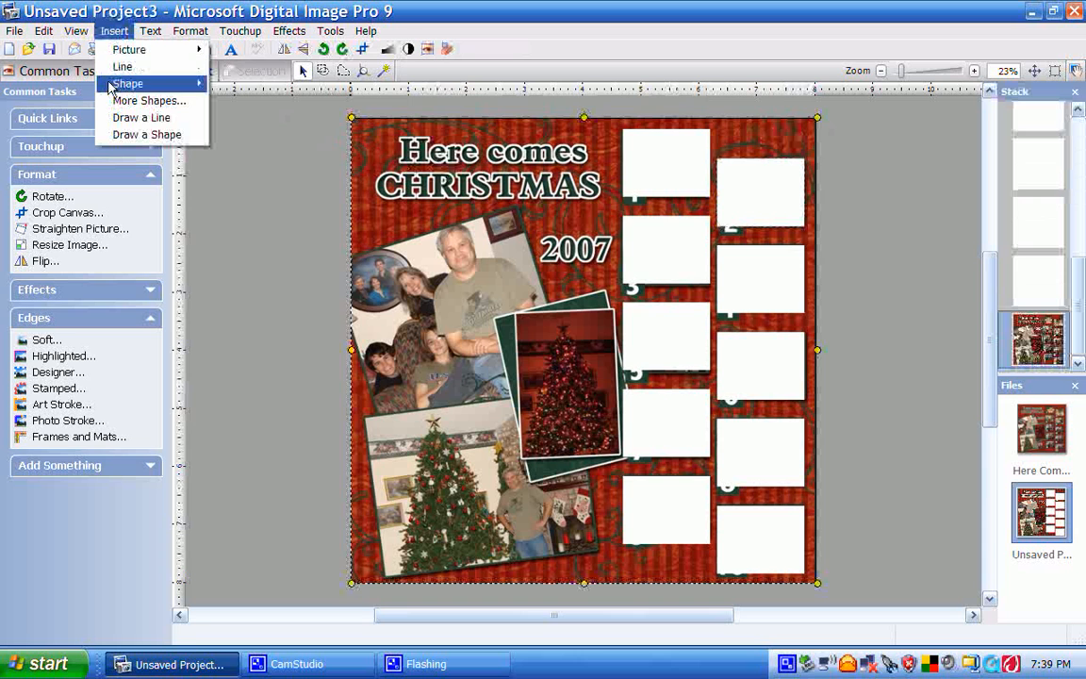
pyautogui.moveTo(123, 84)
pyautogui.click(223, 85)
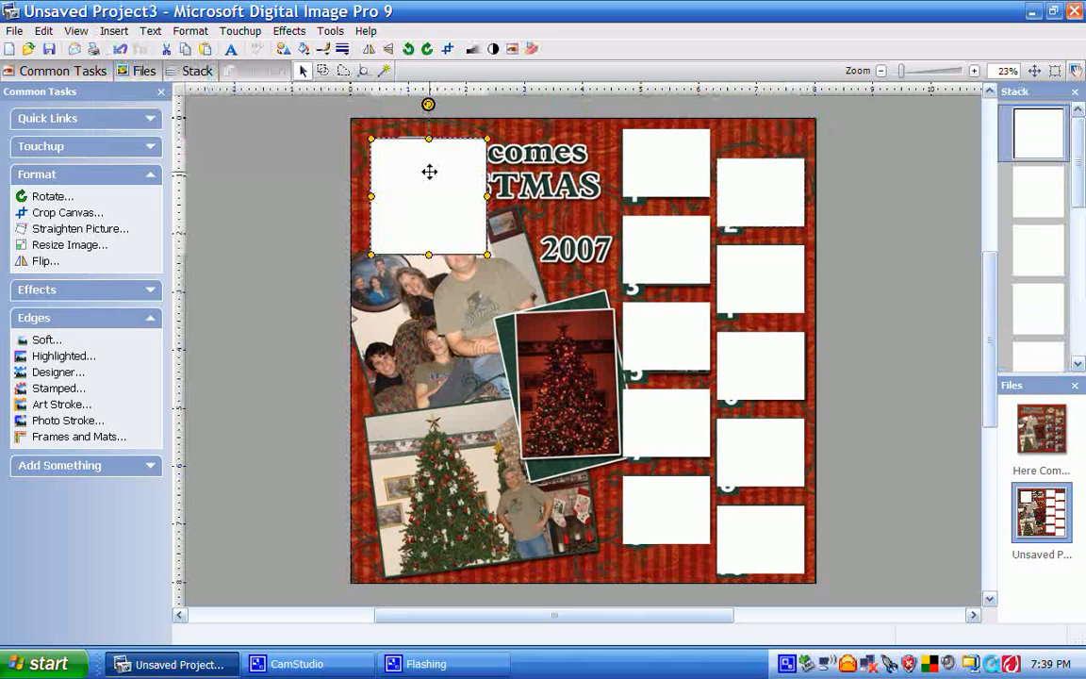
pyautogui.moveTo(421, 194); pyautogui.dragTo(416, 270)
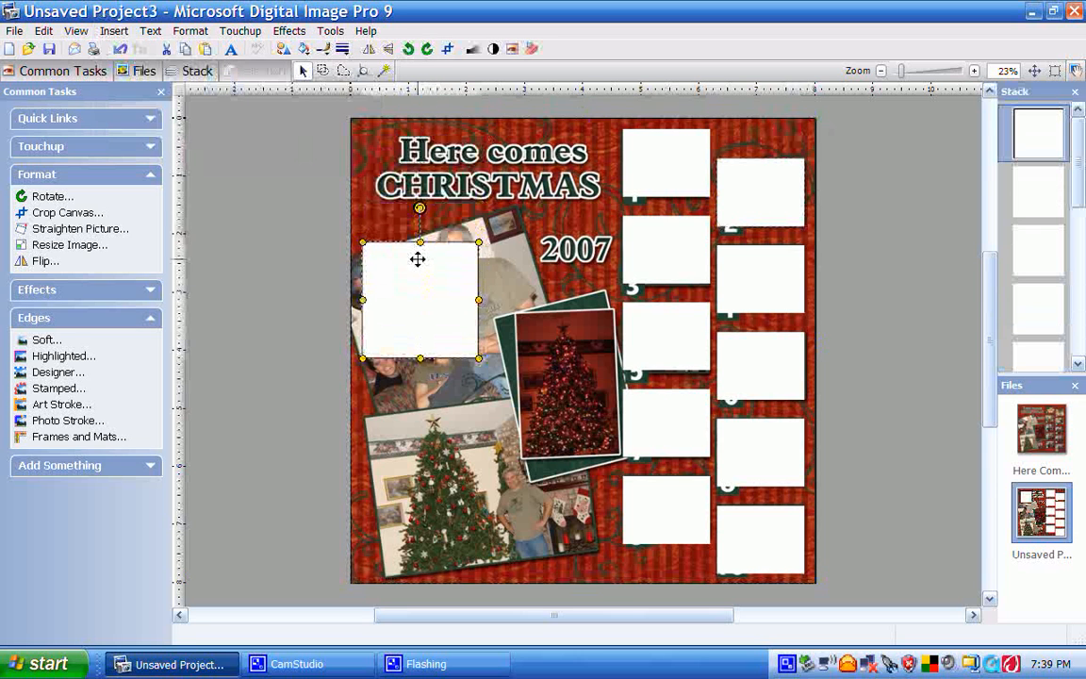
pyautogui.moveTo(421, 207); pyautogui.dragTo(371, 217)
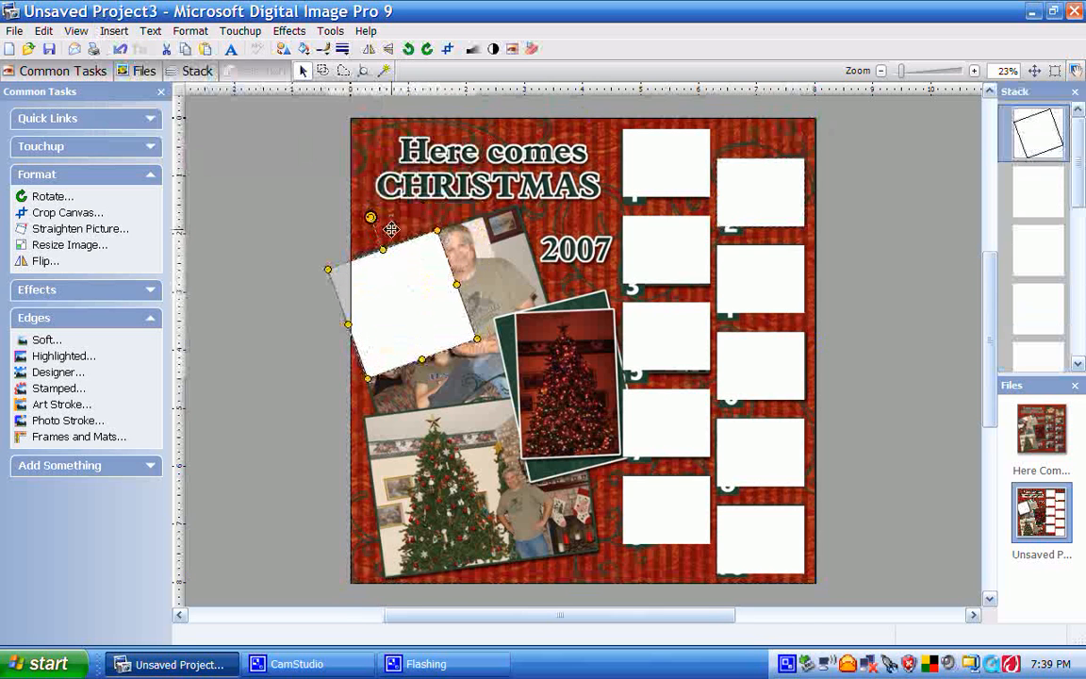
# Enlarge the tilted white square to cover the whole family photo and fine-tune its rotation
pyautogui.moveTo(459, 282); pyautogui.dragTo(545, 271)
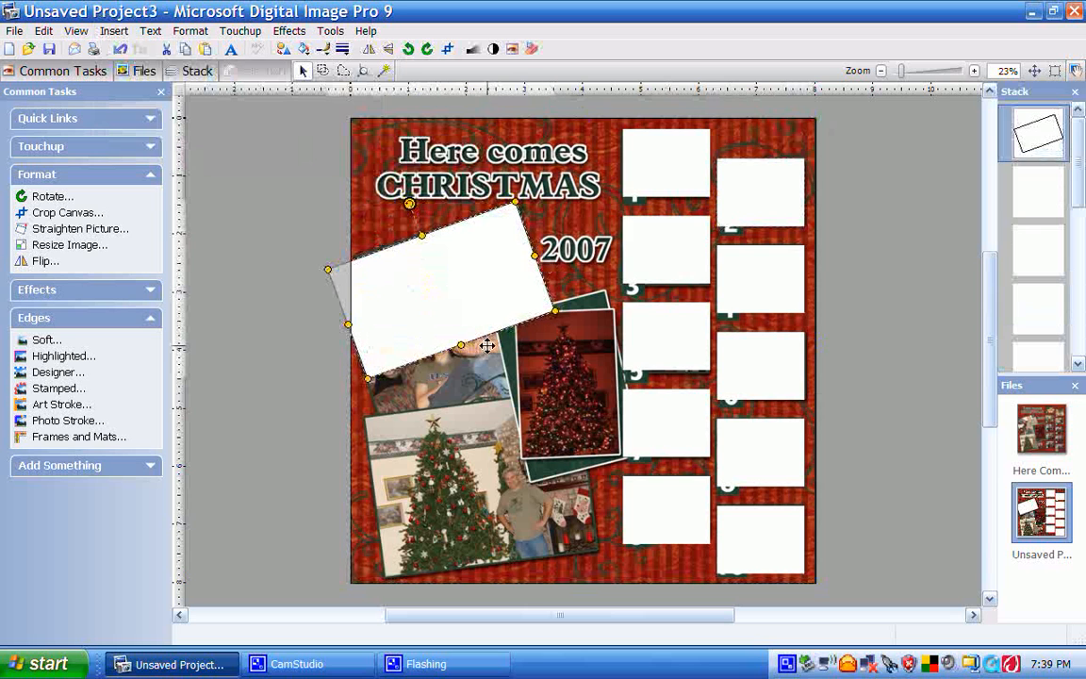
pyautogui.moveTo(461, 345); pyautogui.dragTo(477, 418)
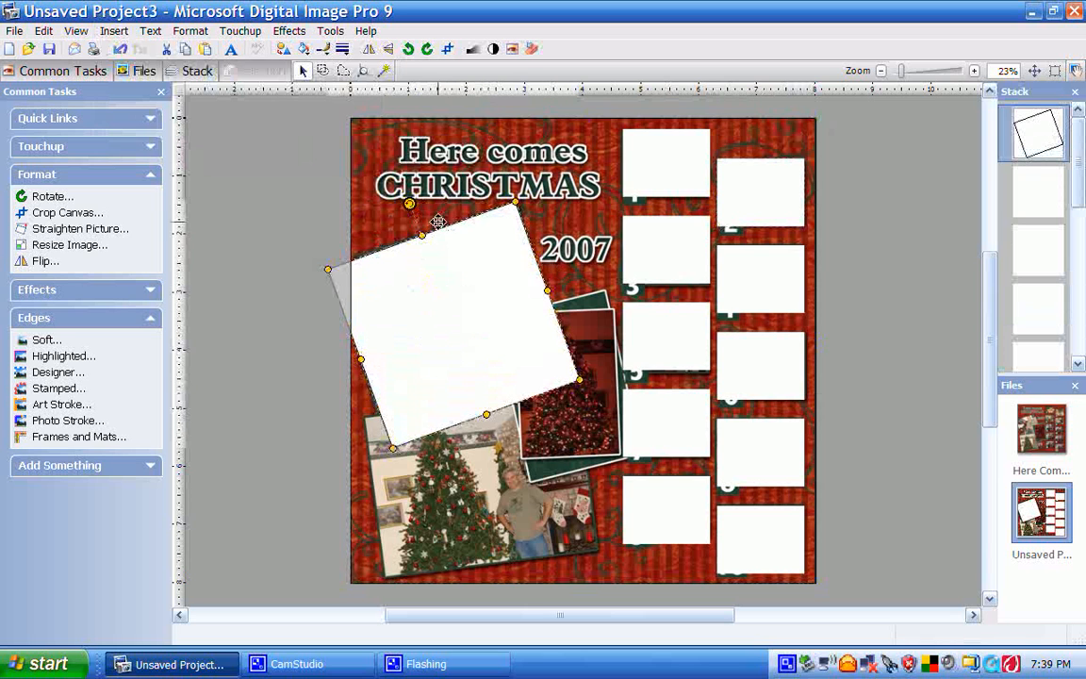
pyautogui.moveTo(406, 201); pyautogui.dragTo(410, 202)
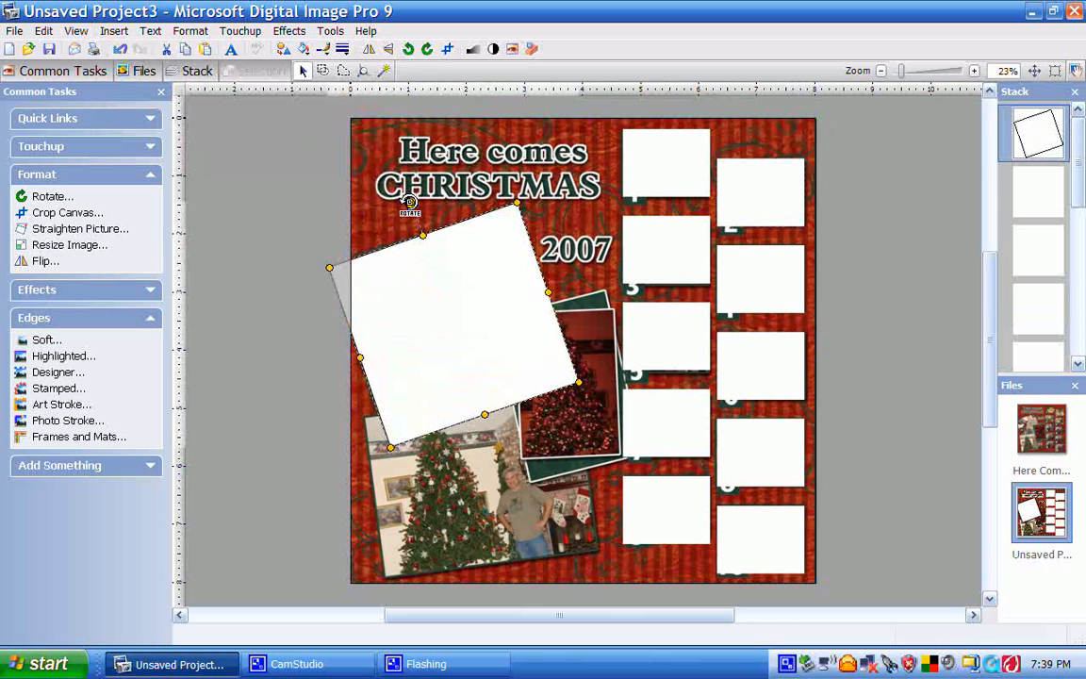
# Set the outline thickness of the large tilted placeholder to None
pyautogui.rightClick(475, 253)
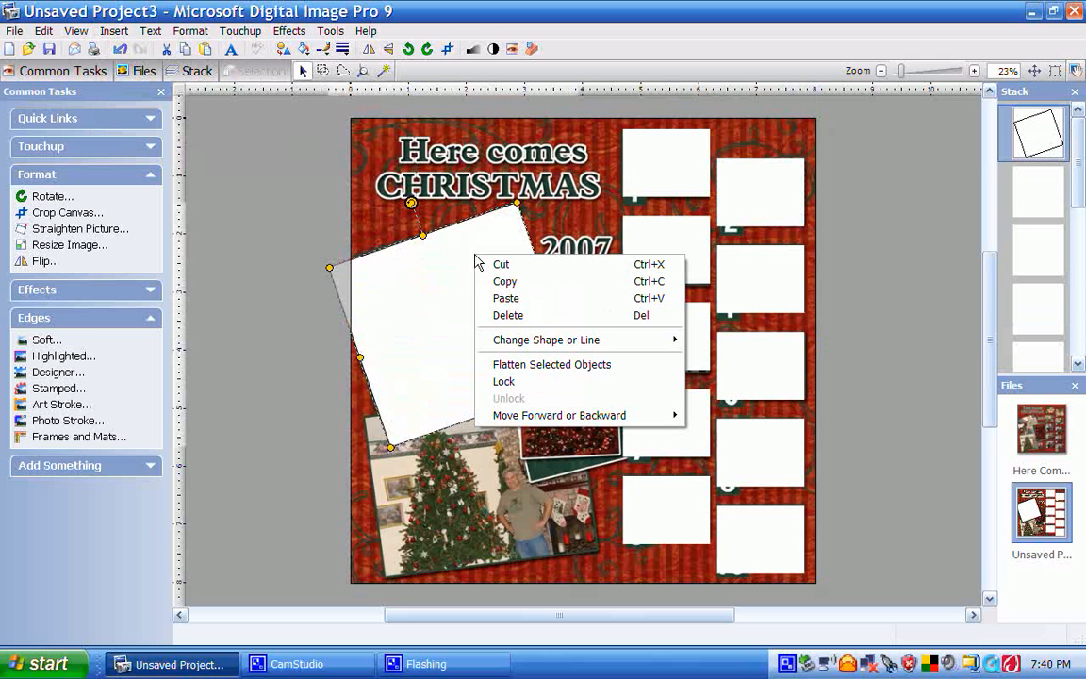
pyautogui.moveTo(530, 349)
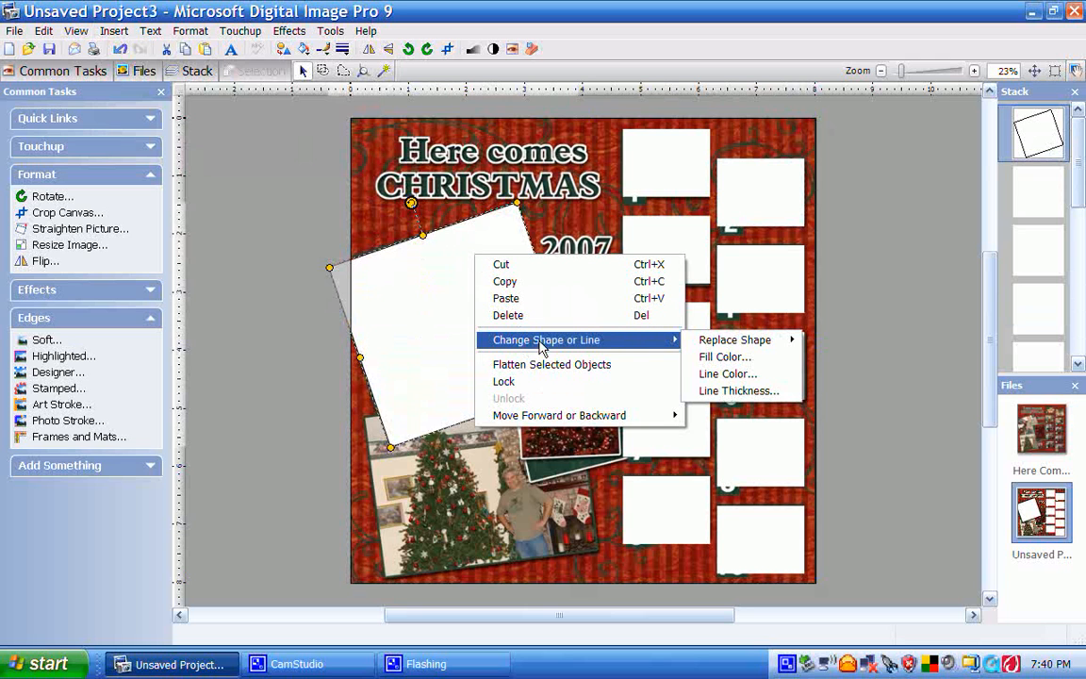
pyautogui.click(699, 392)
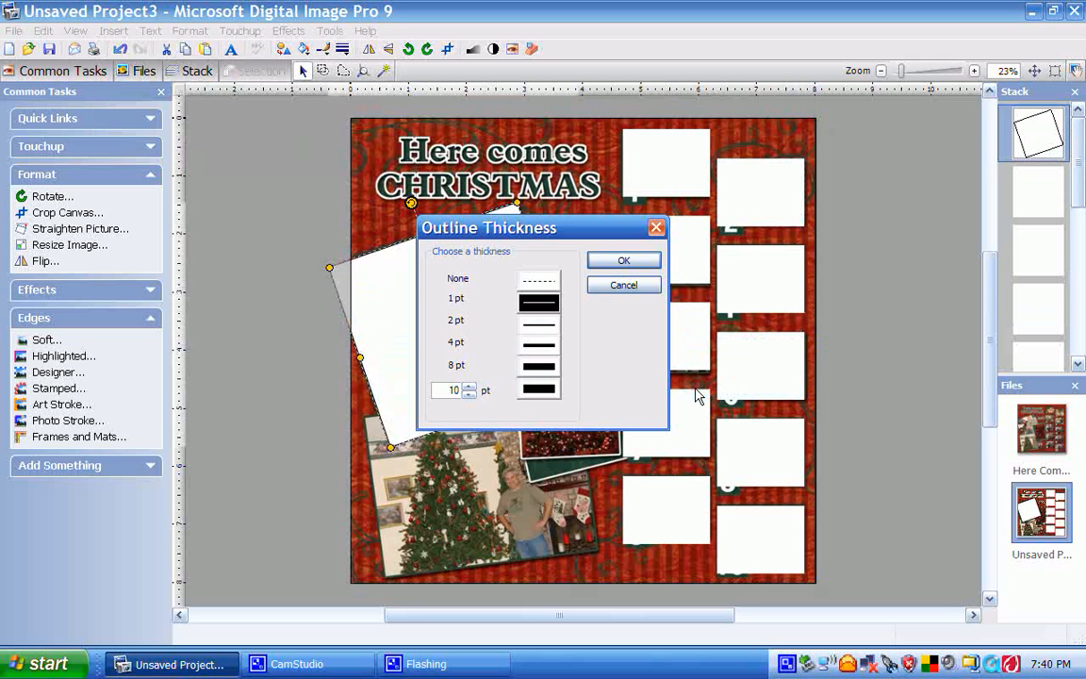
pyautogui.click(539, 280)
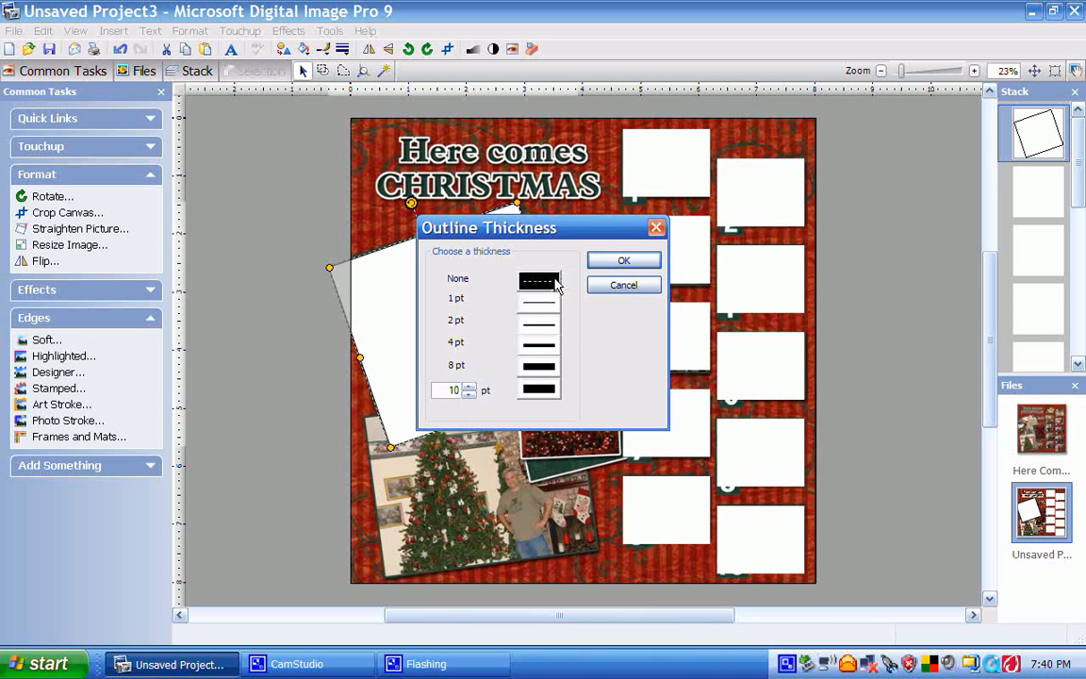
pyautogui.click(623, 260)
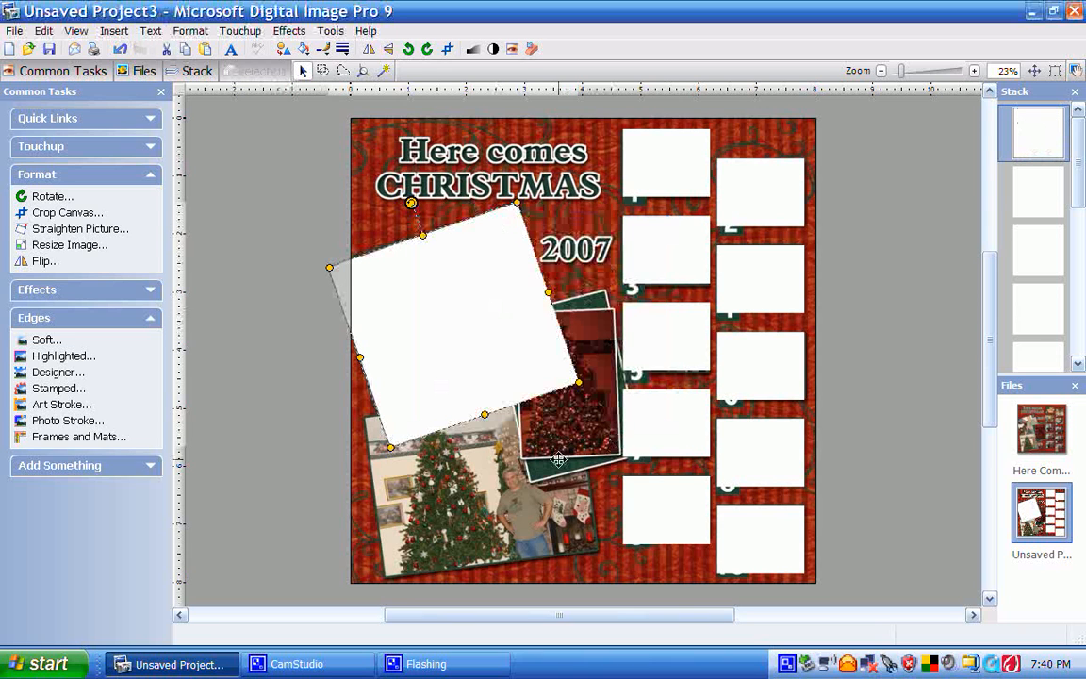
# Insert another square shape over the small Christmas tree photo, tilted counterclockwise and stretched to cover the green mat behind it
pyautogui.click(110, 33)
pyautogui.moveTo(118, 84)
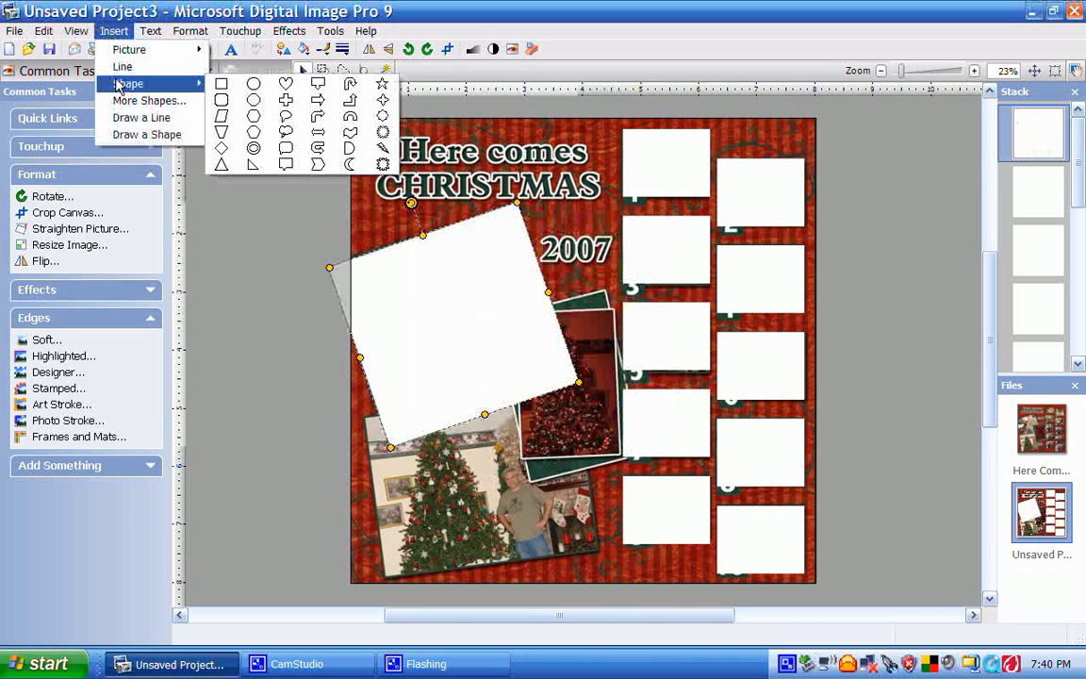
pyautogui.click(223, 87)
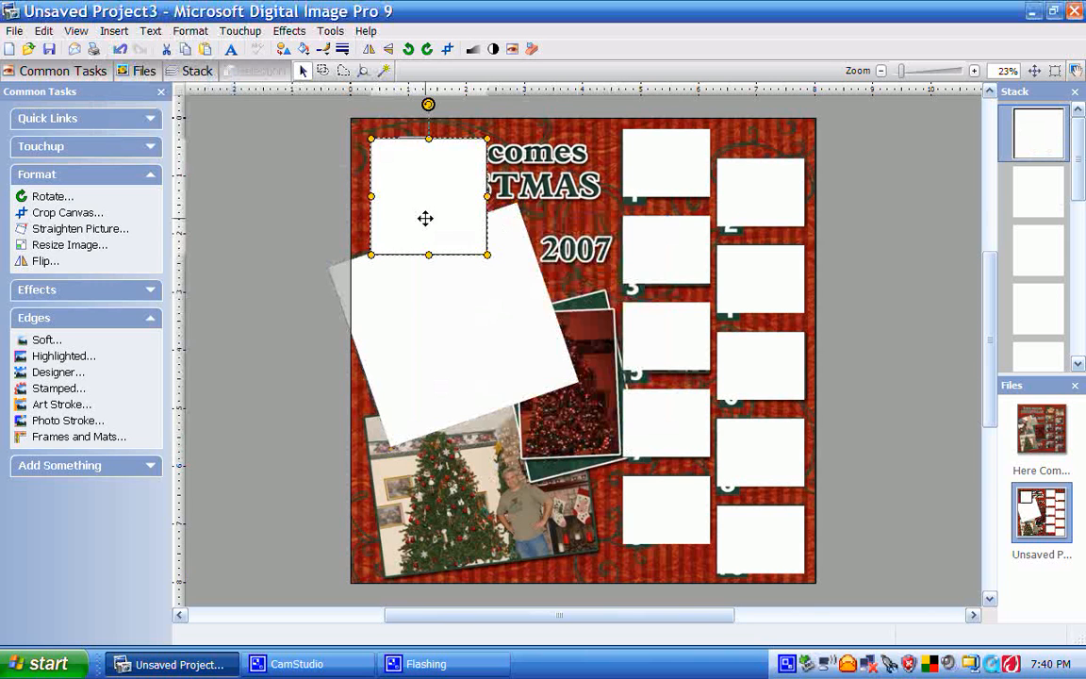
pyautogui.moveTo(424, 218); pyautogui.dragTo(580, 403)
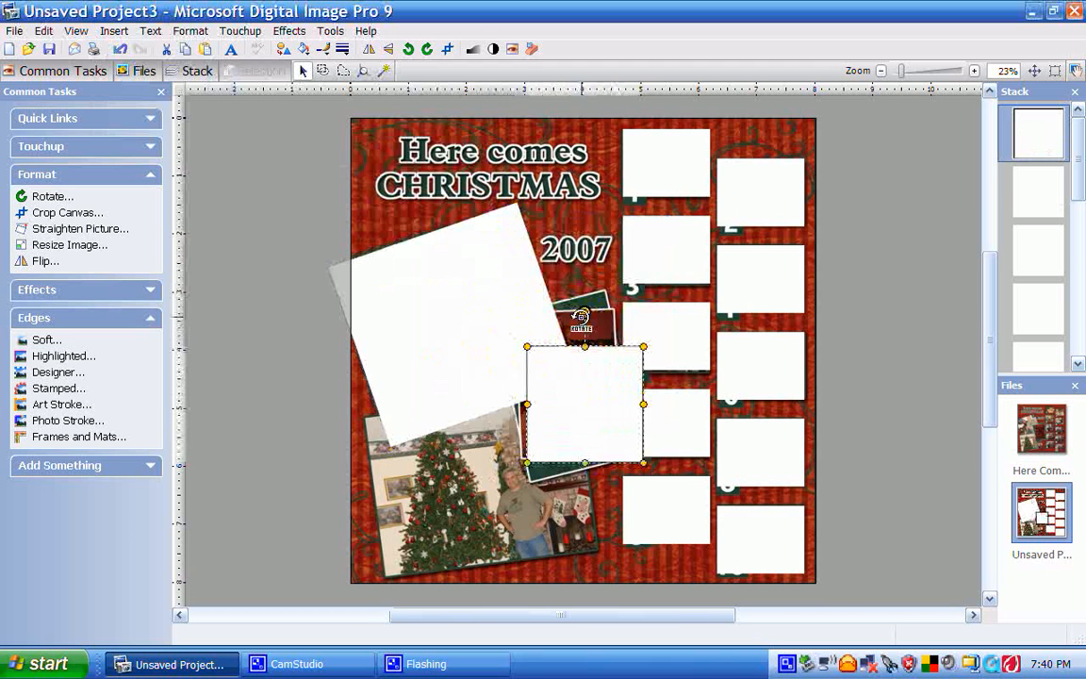
pyautogui.moveTo(585, 312); pyautogui.dragTo(563, 314)
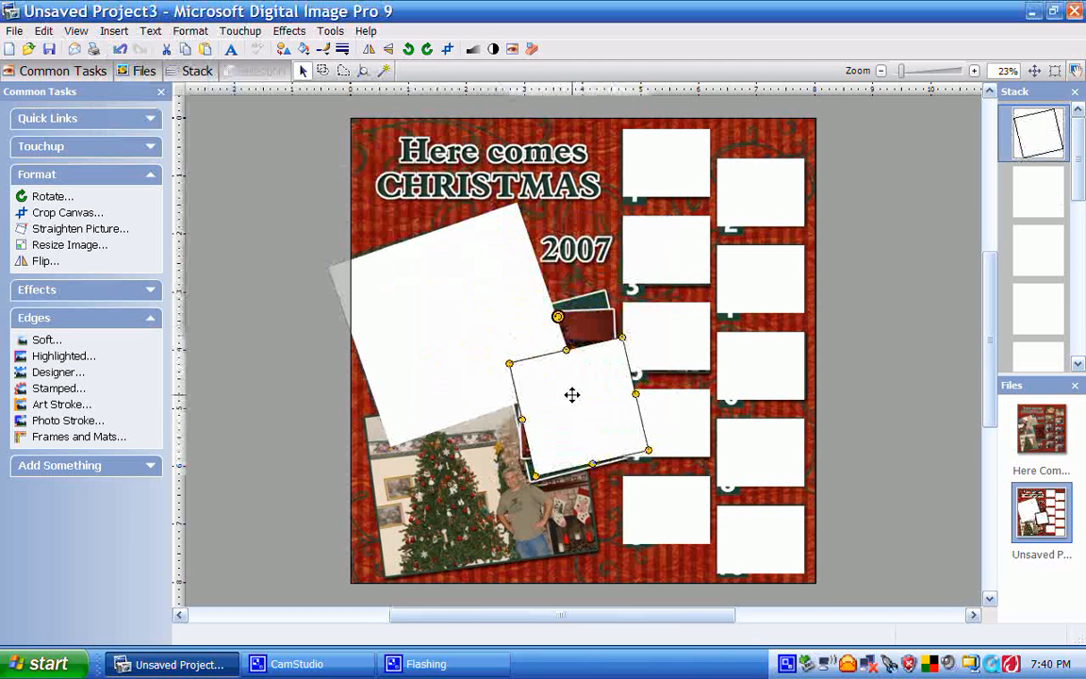
pyautogui.moveTo(572, 394); pyautogui.dragTo(565, 398)
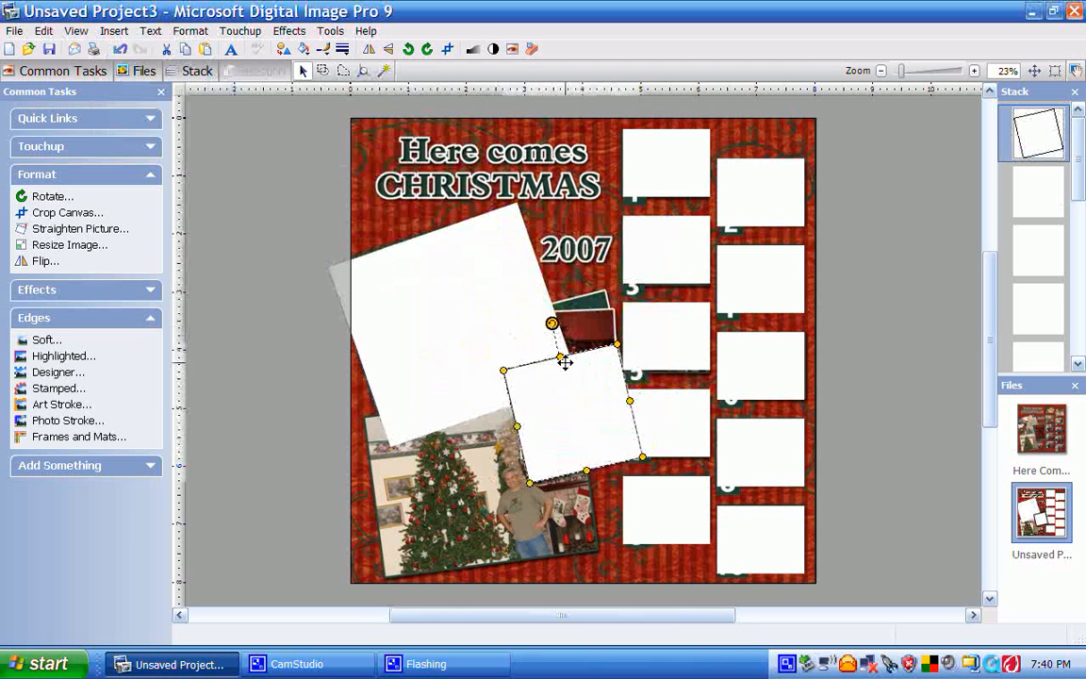
pyautogui.moveTo(563, 356); pyautogui.dragTo(547, 302)
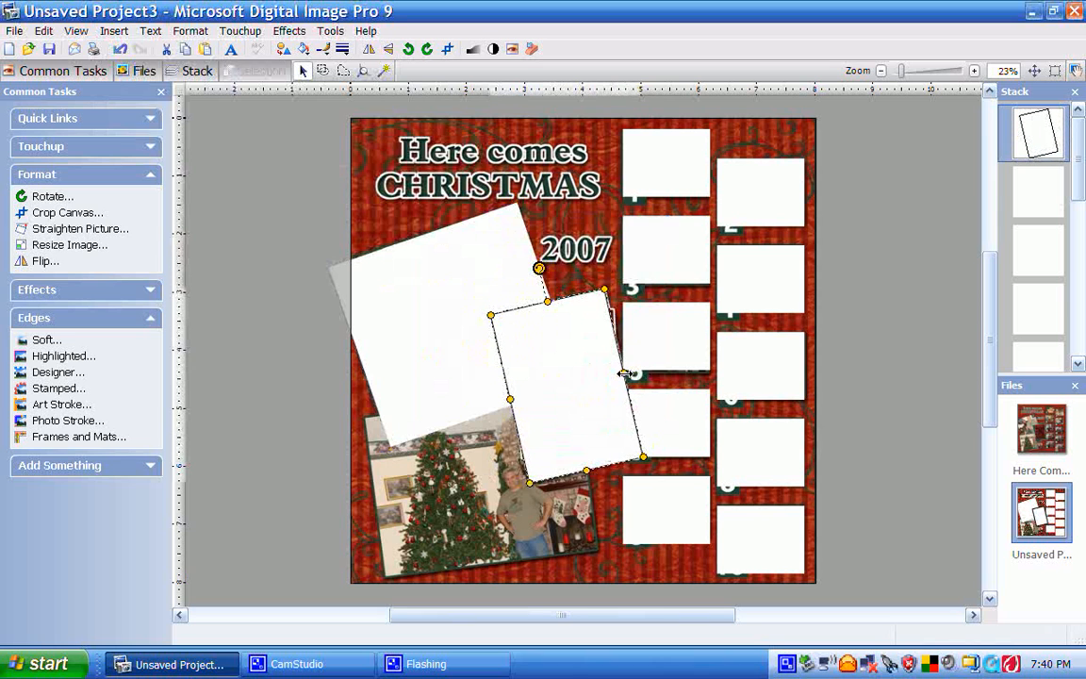
pyautogui.moveTo(624, 374); pyautogui.dragTo(626, 372)
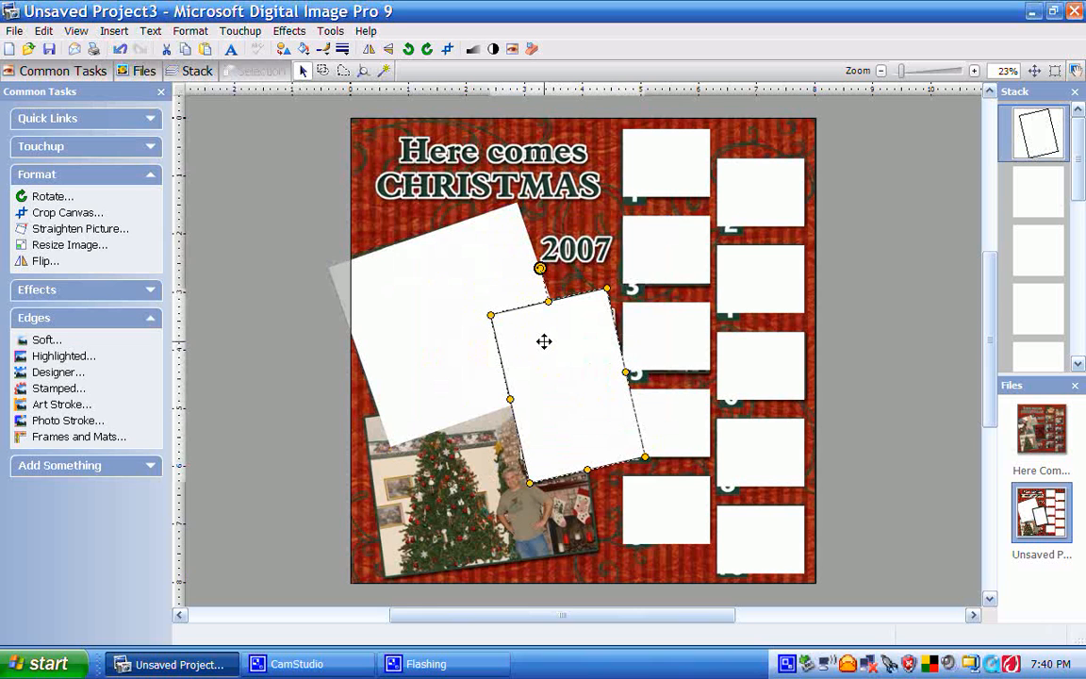
# Remove the outline of the tilted rectangle over the small tree photo by setting its thickness to None
pyautogui.rightClick(545, 341)
pyautogui.moveTo(595, 435)
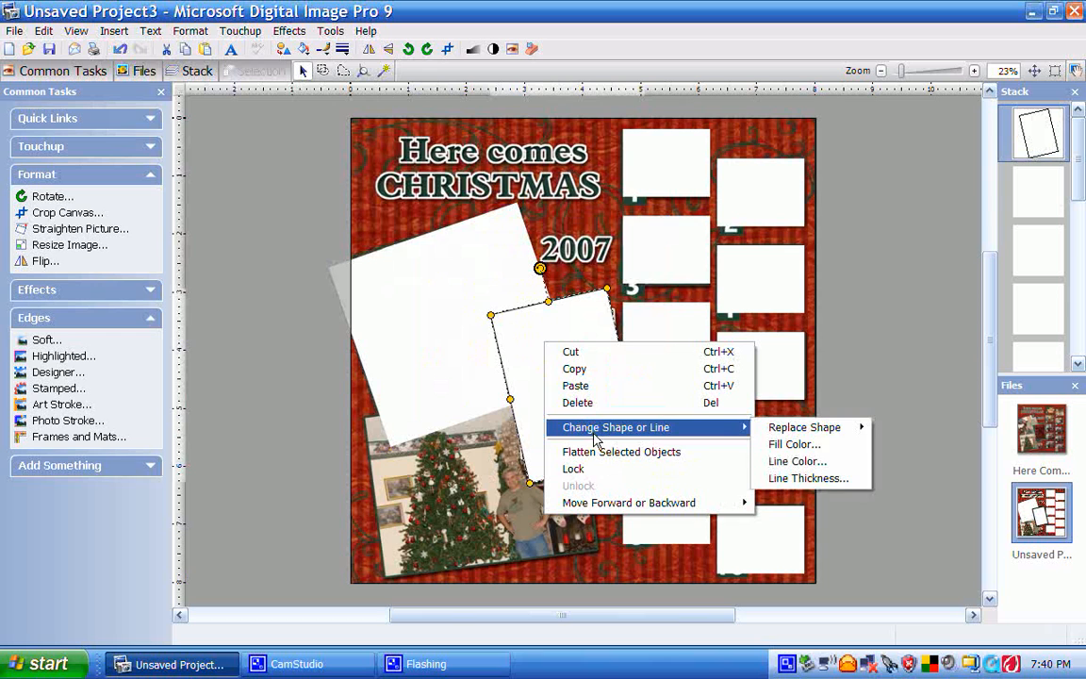
pyautogui.click(778, 478)
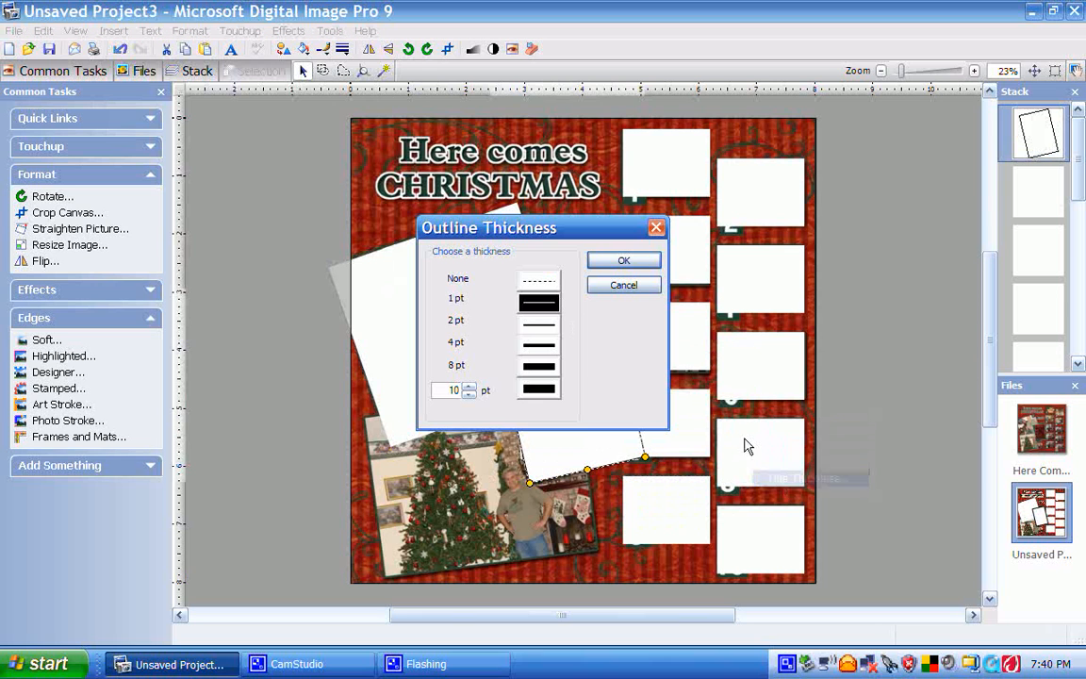
pyautogui.click(534, 281)
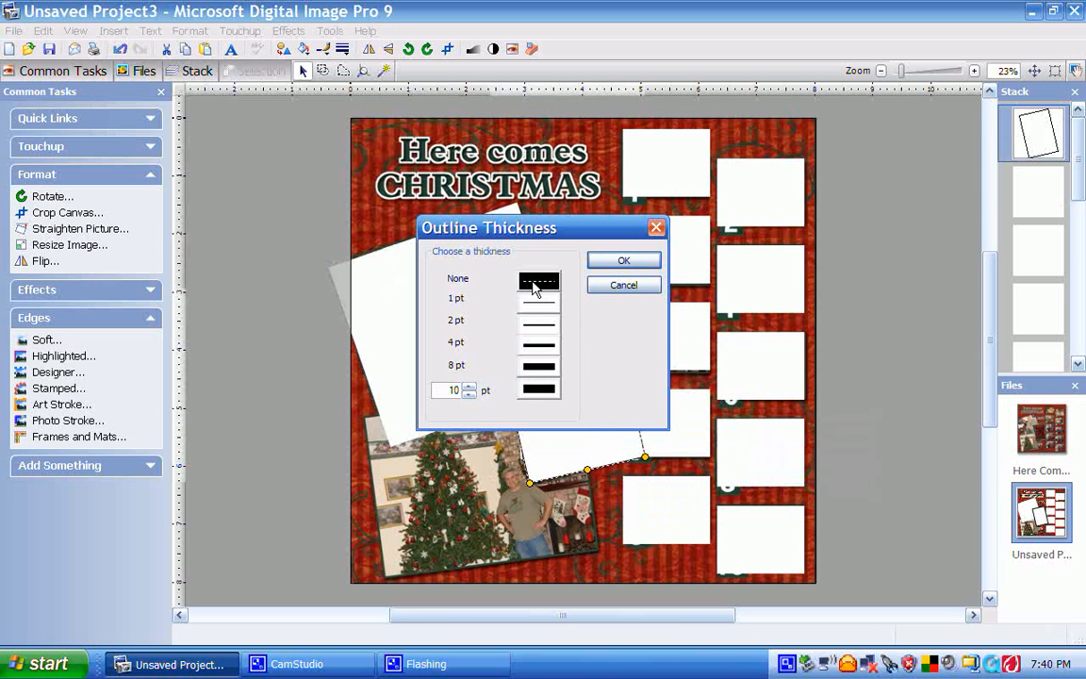
pyautogui.click(624, 261)
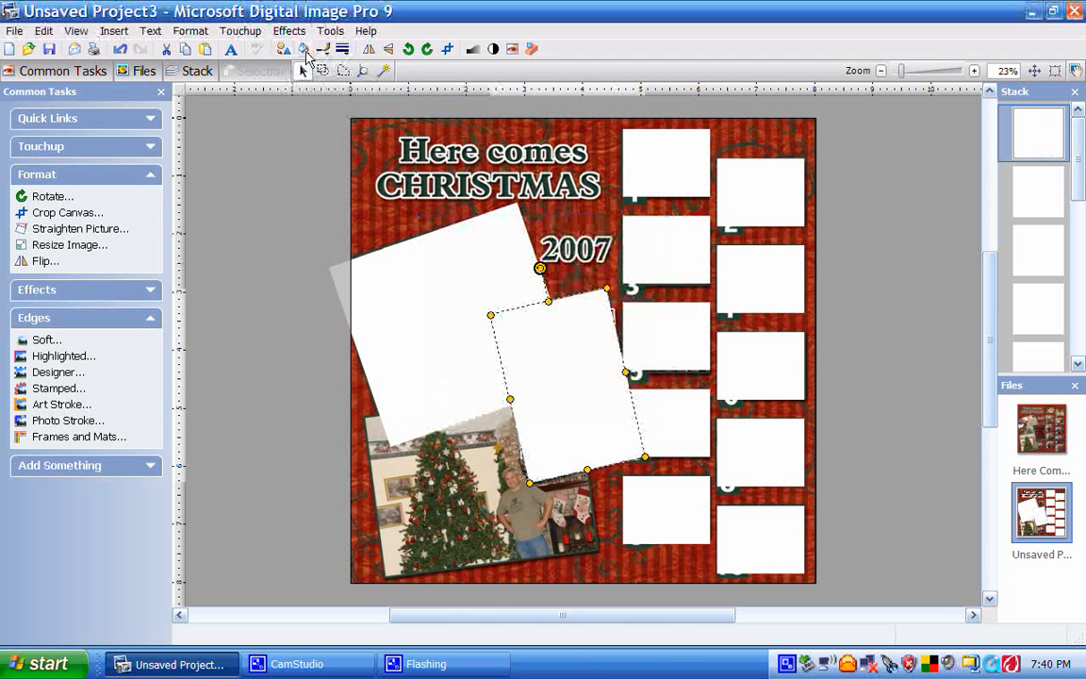
# Fill the mat rectangle with dark gray and check it against the large white placeholder before returning it over the tree photo
pyautogui.click(304, 49)
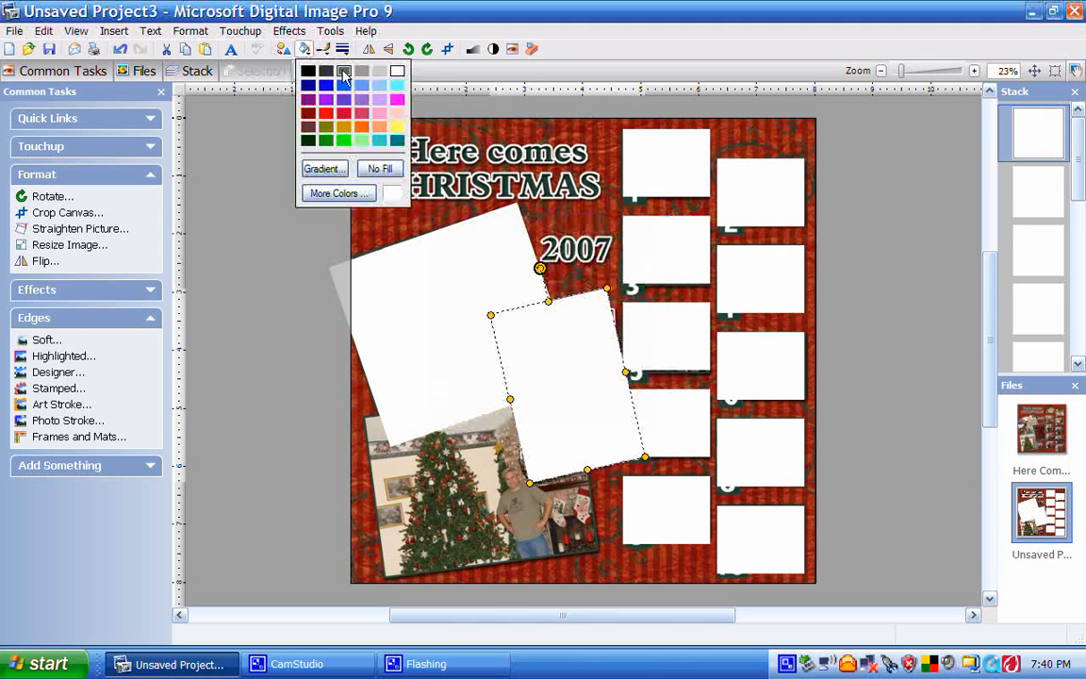
pyautogui.click(344, 74)
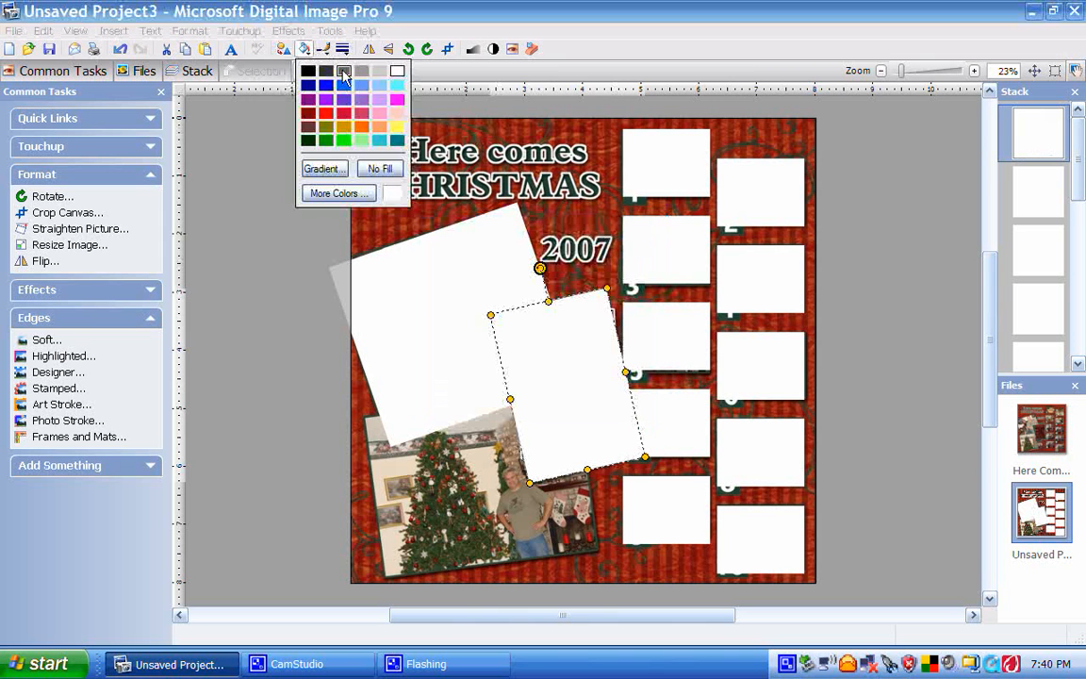
pyautogui.click(344, 74)
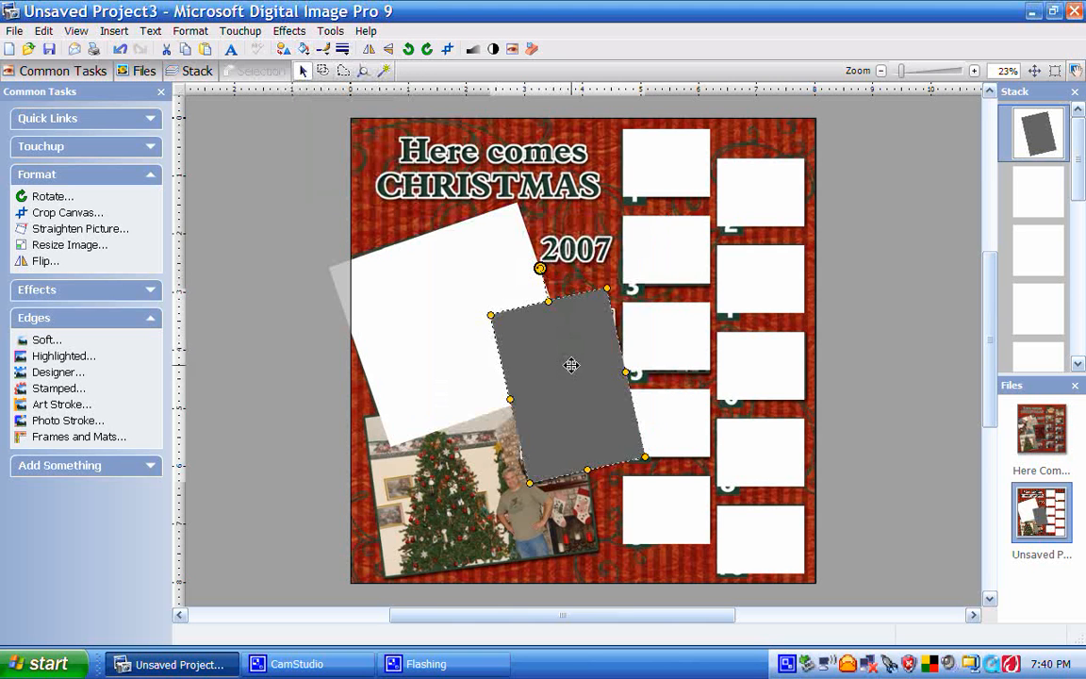
pyautogui.moveTo(571, 371); pyautogui.dragTo(420, 248)
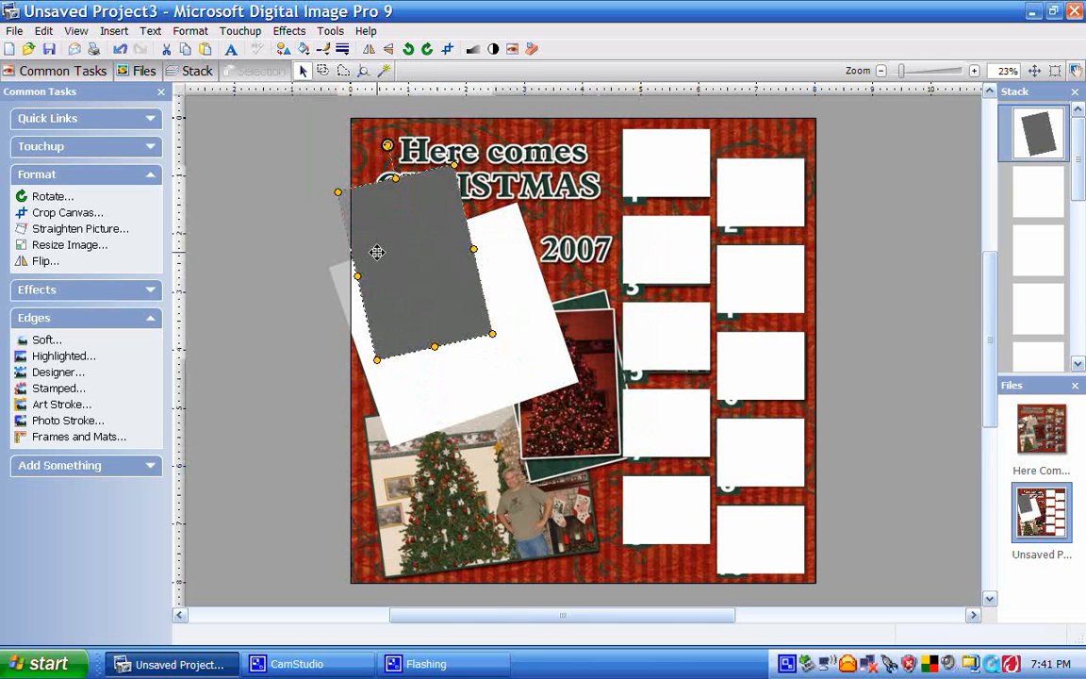
pyautogui.moveTo(377, 252); pyautogui.dragTo(530, 374)
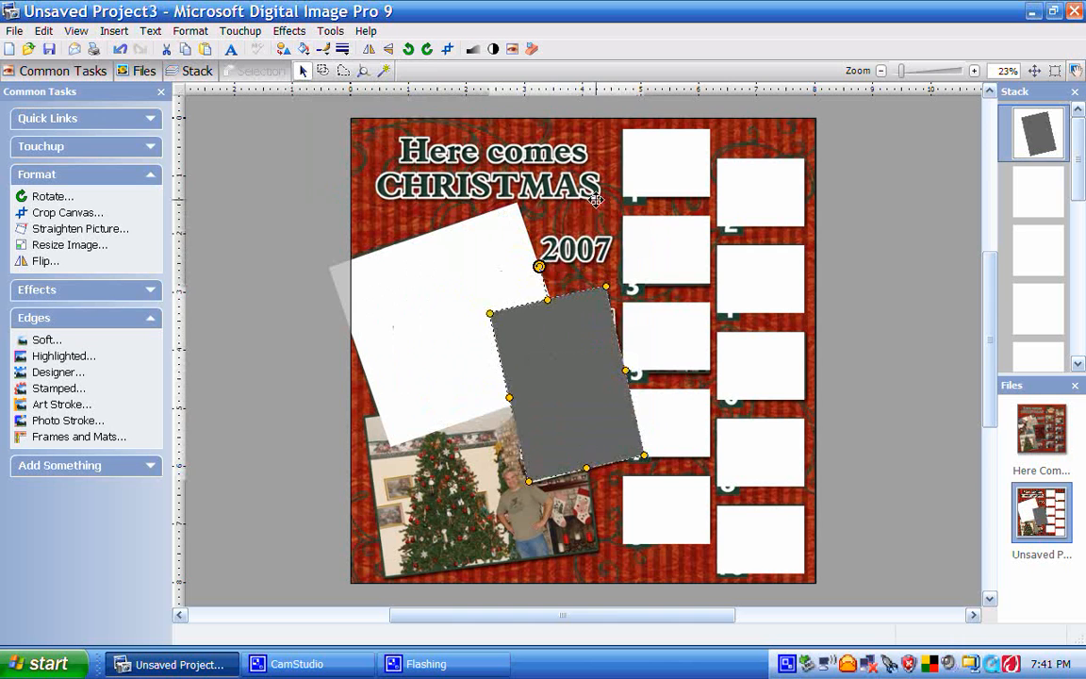
# Duplicate the dark gray rectangle in place and shrink the copy slightly from two opposite corners to form an inset
pyautogui.rightClick(554, 343)
pyautogui.click(582, 370)
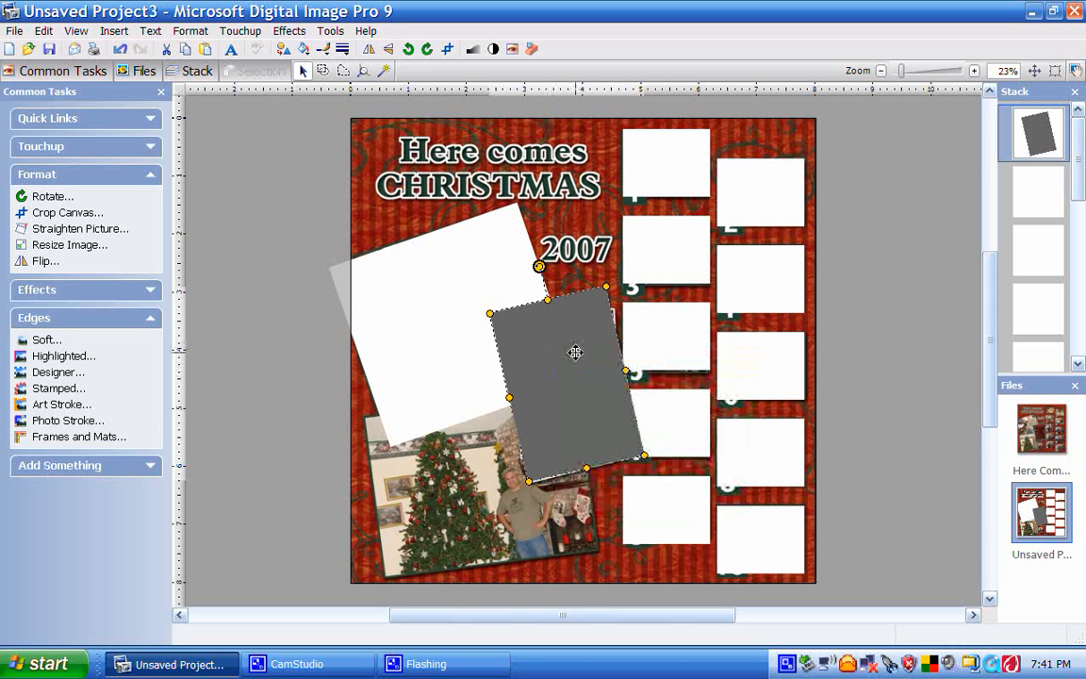
pyautogui.rightClick(576, 353)
pyautogui.click(608, 395)
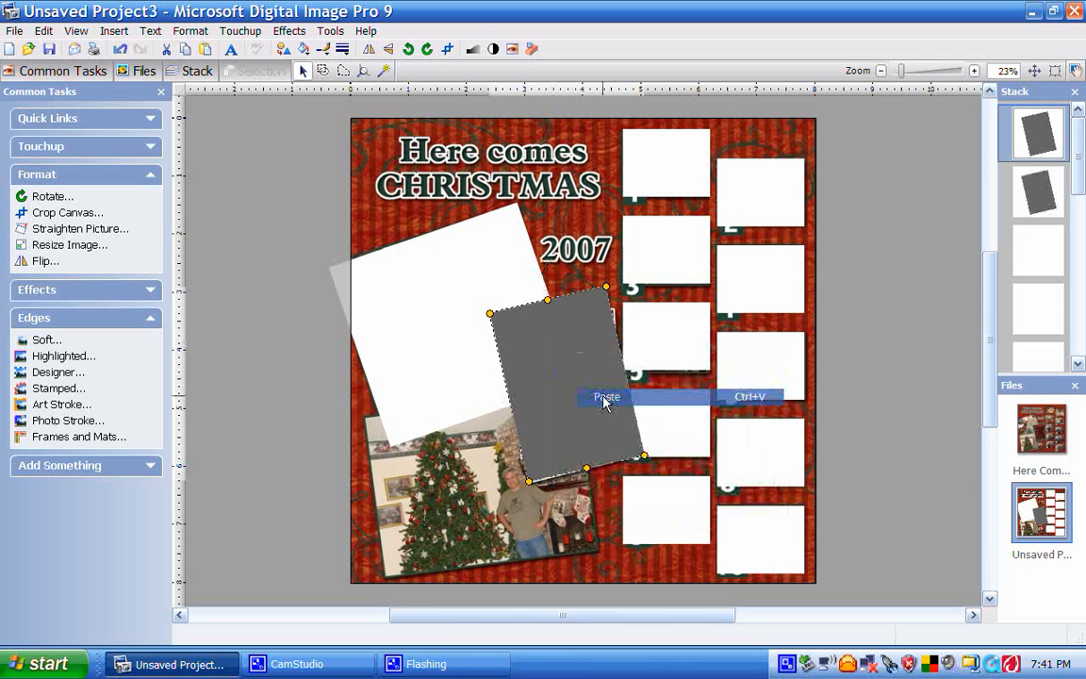
pyautogui.moveTo(607, 285); pyautogui.dragTo(599, 301)
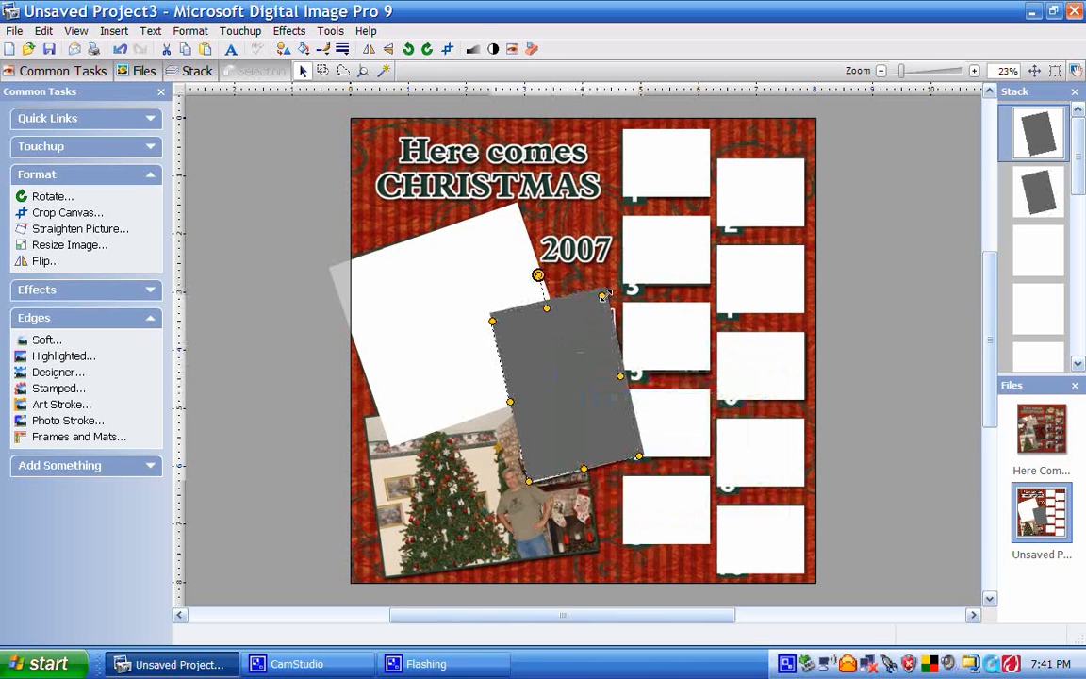
pyautogui.moveTo(529, 480); pyautogui.dragTo(533, 471)
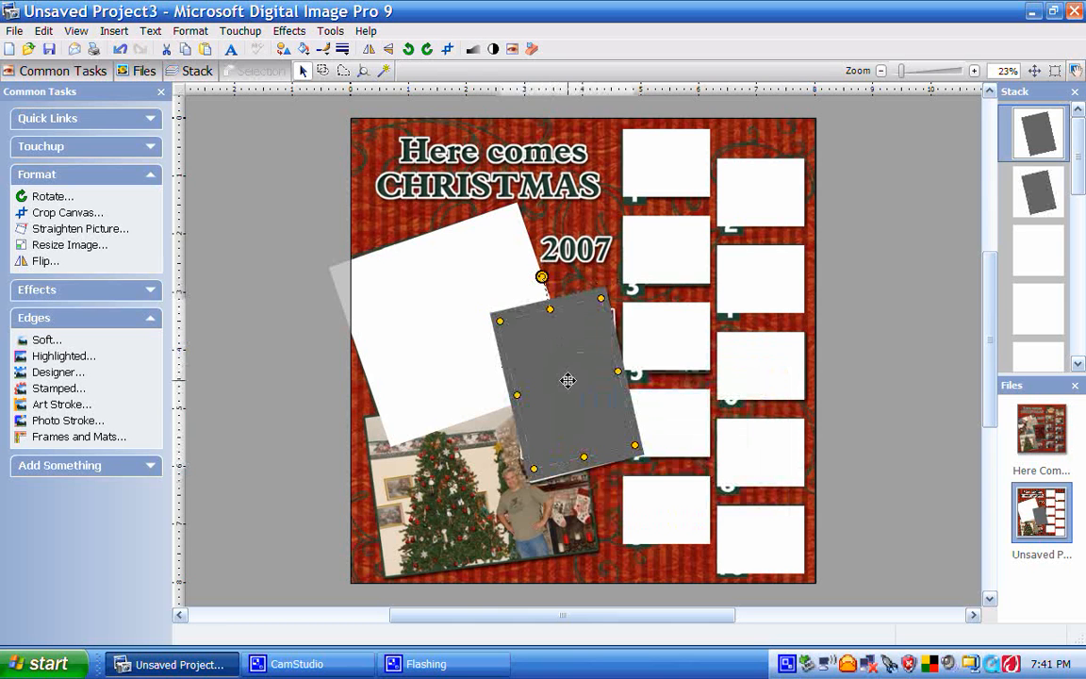
# Fill the inset copy over the dark gray mat with light gray, rotate it upright and nudge it slightly left
pyautogui.click(305, 51)
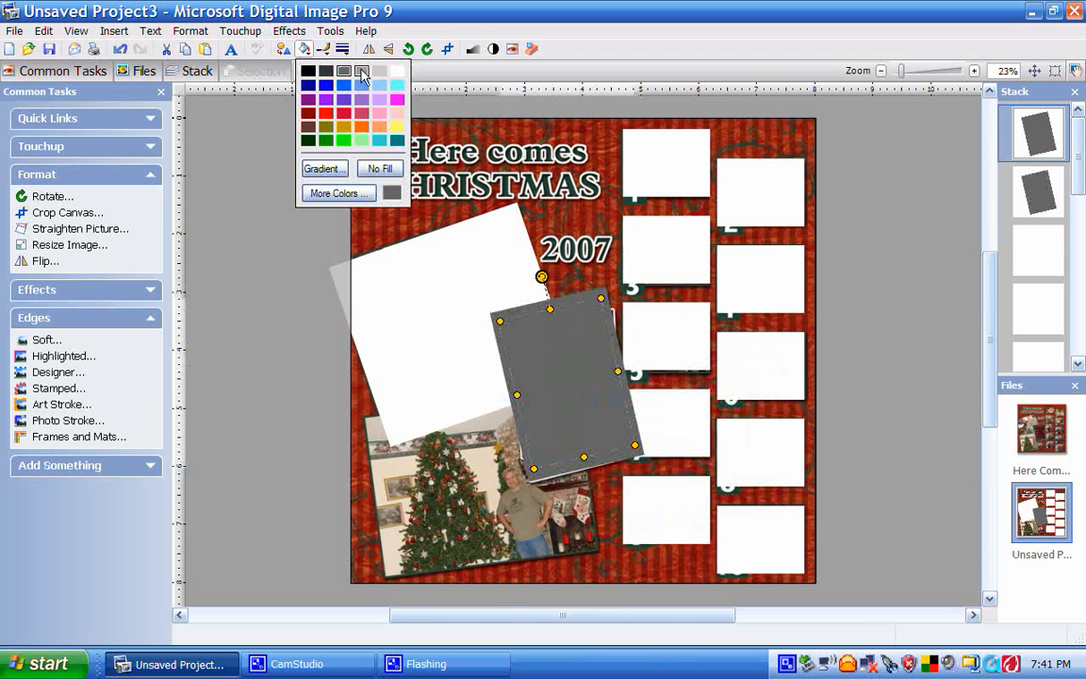
pyautogui.click(378, 71)
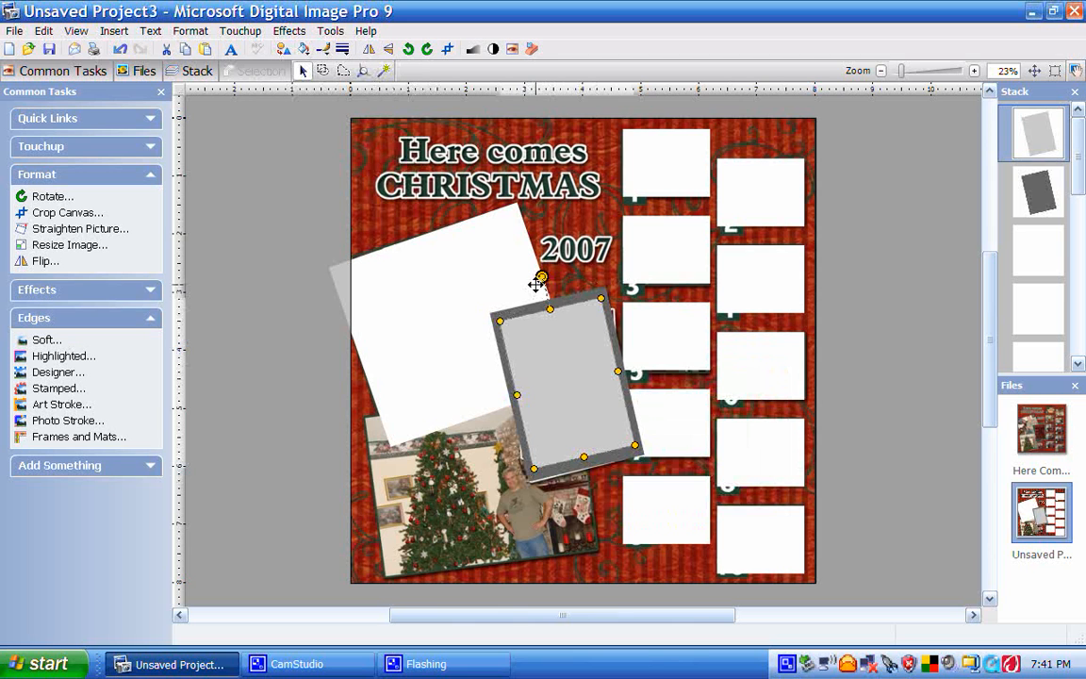
pyautogui.moveTo(539, 277); pyautogui.dragTo(562, 284)
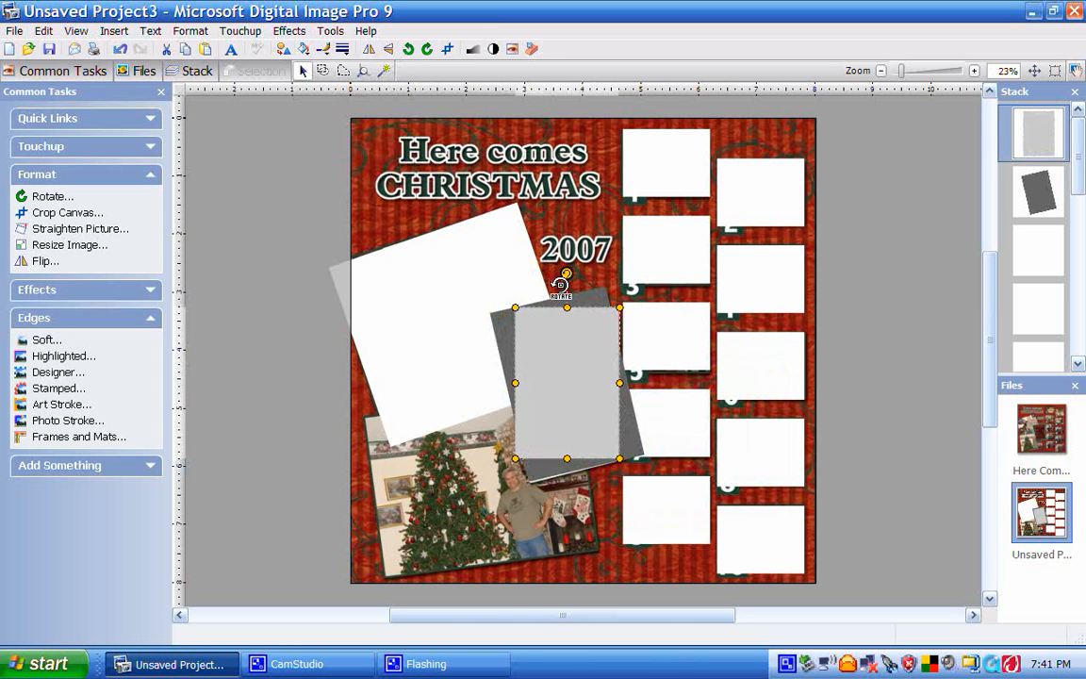
pyautogui.moveTo(582, 354); pyautogui.dragTo(578, 354)
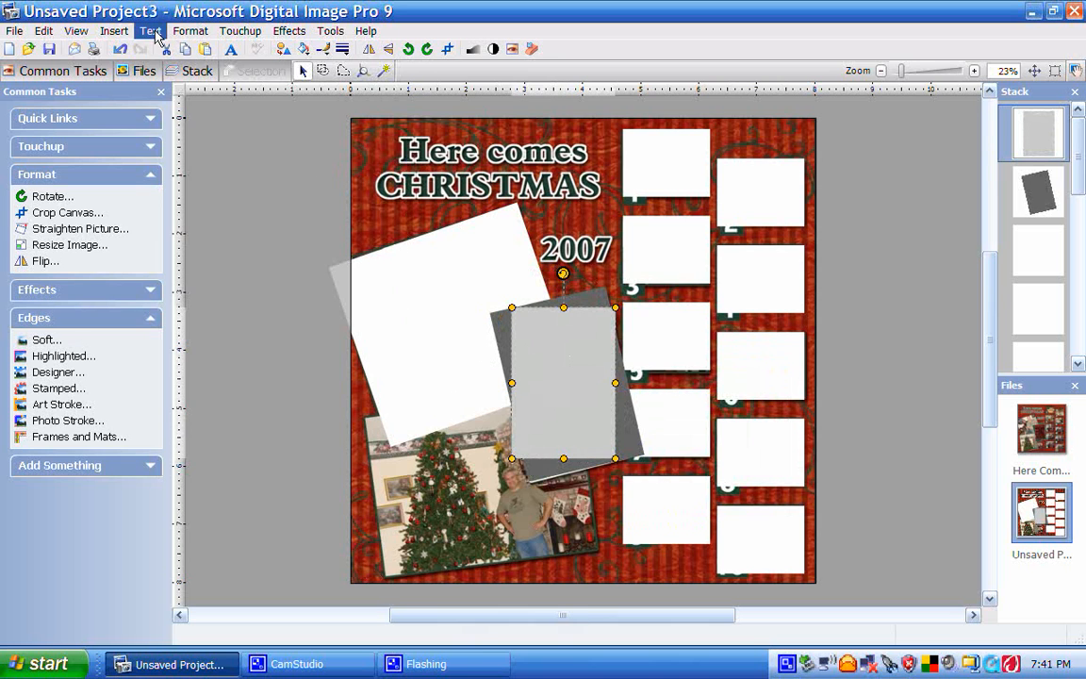
# Insert a square shape over the large Christmas tree photo, tilt it slightly counterclockwise and stretch it to cover the photo
pyautogui.click(115, 31)
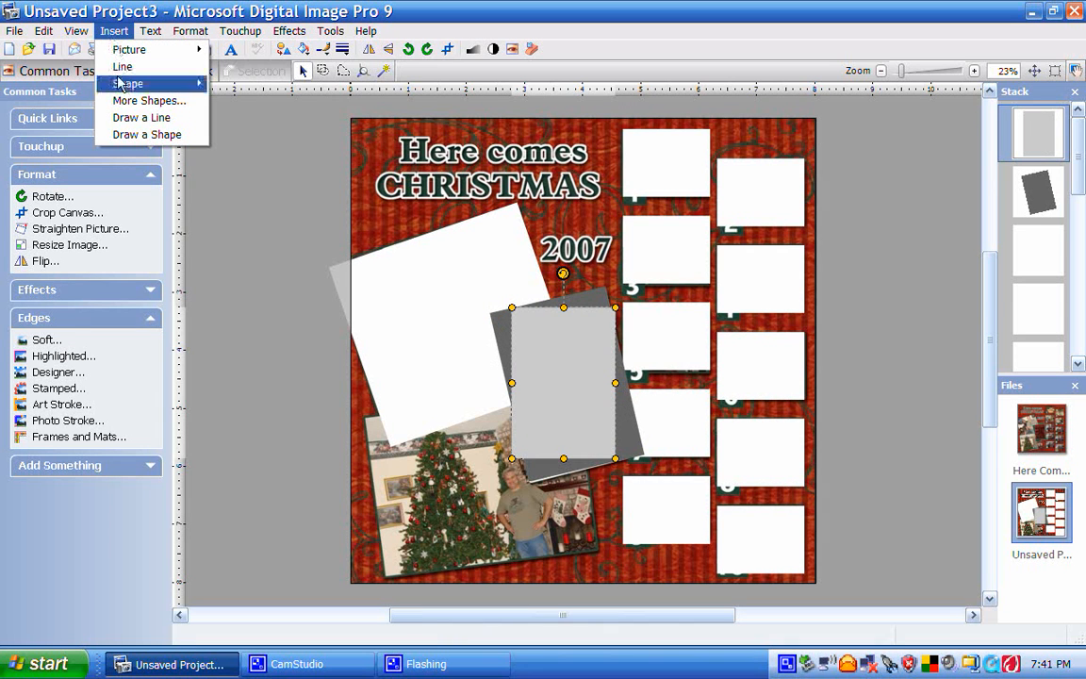
pyautogui.moveTo(127, 82)
pyautogui.click(222, 85)
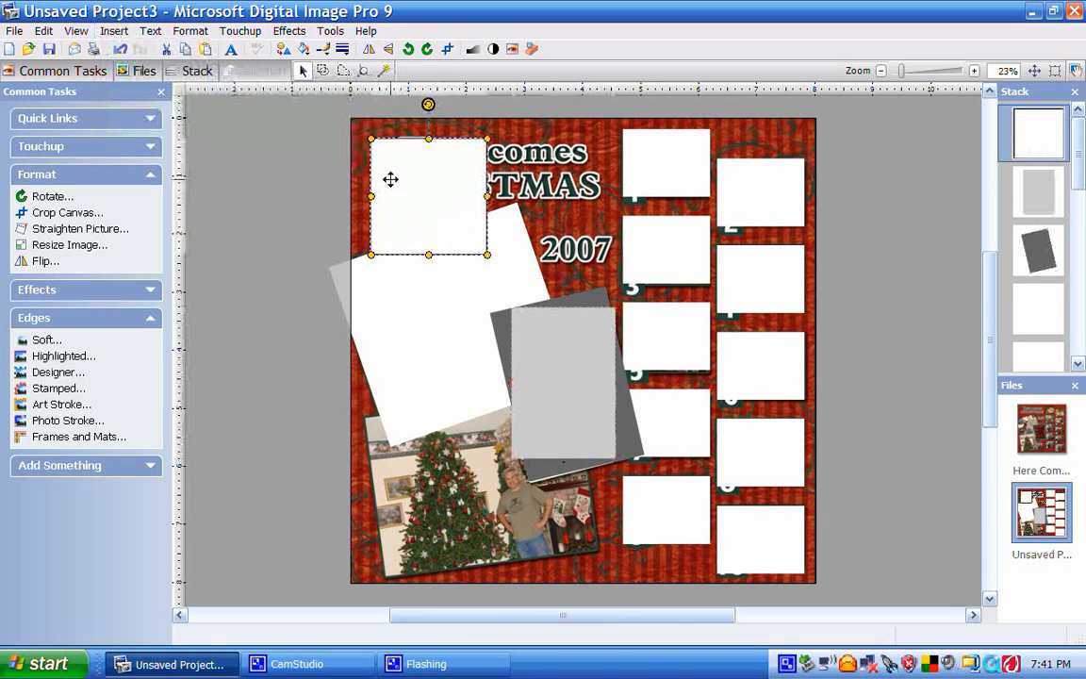
pyautogui.moveTo(391, 177); pyautogui.dragTo(445, 487)
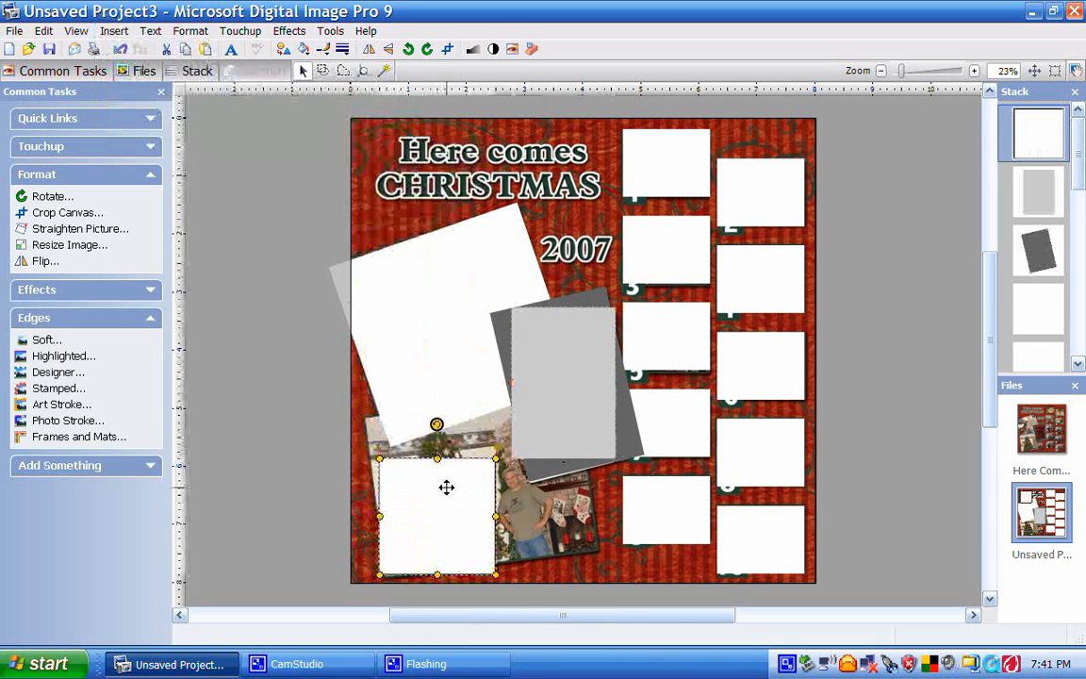
pyautogui.moveTo(433, 421); pyautogui.dragTo(425, 427)
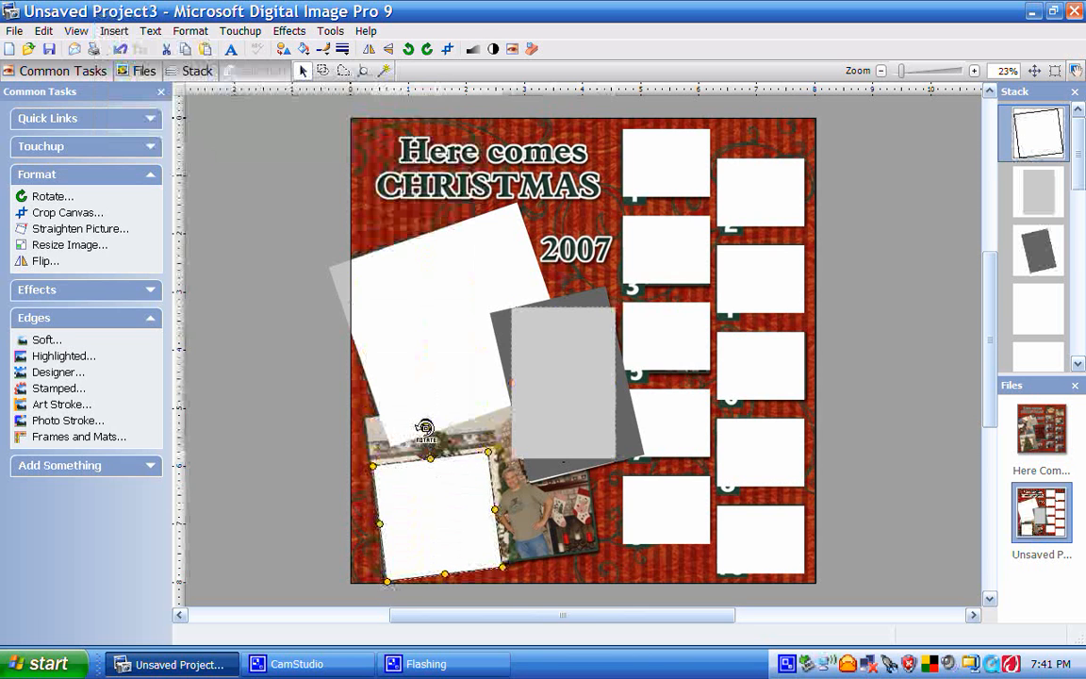
pyautogui.moveTo(424, 497); pyautogui.dragTo(420, 496)
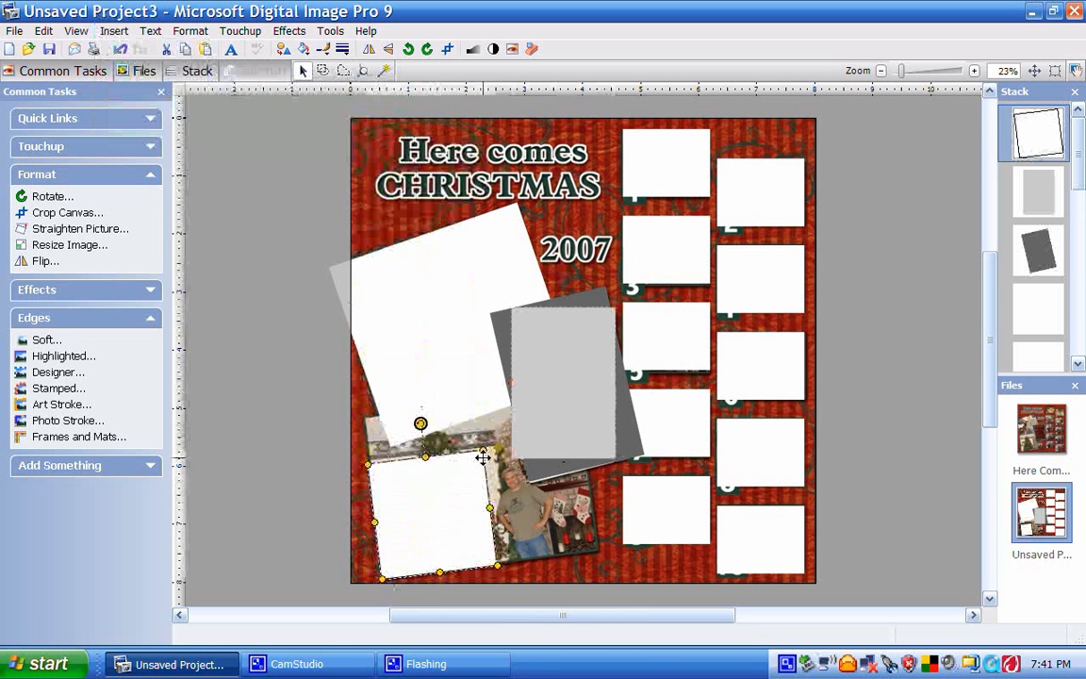
pyautogui.moveTo(484, 450); pyautogui.dragTo(526, 394)
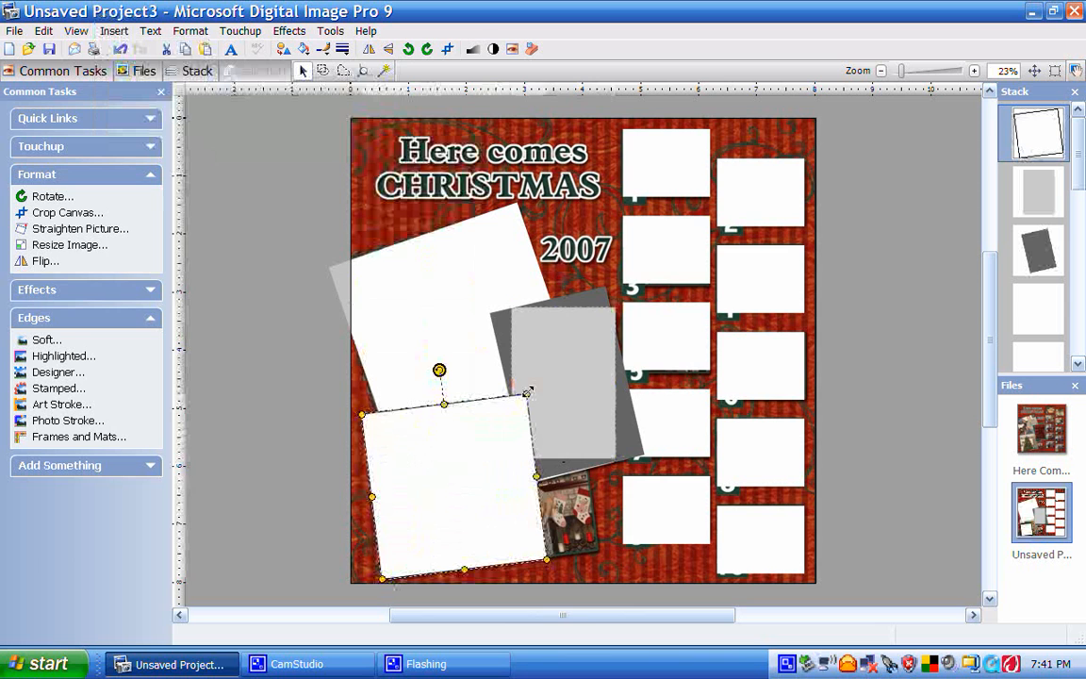
pyautogui.moveTo(538, 476); pyautogui.dragTo(589, 469)
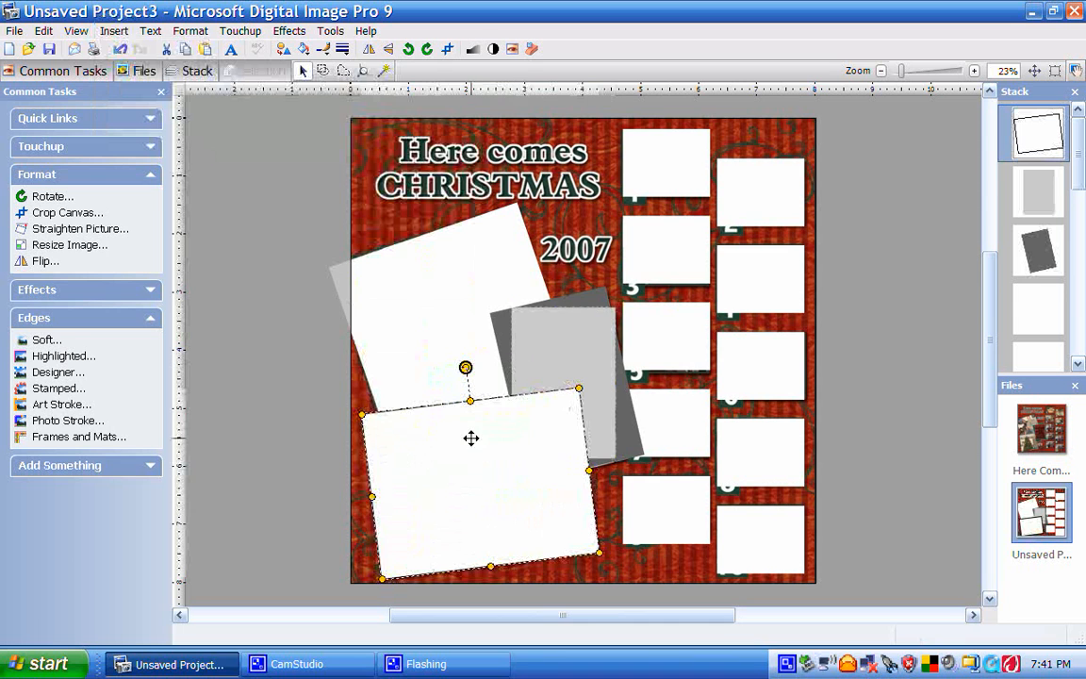
# Remove the outline of the tilted rectangle covering the large tree photo by setting its thickness to None
pyautogui.rightClick(471, 437)
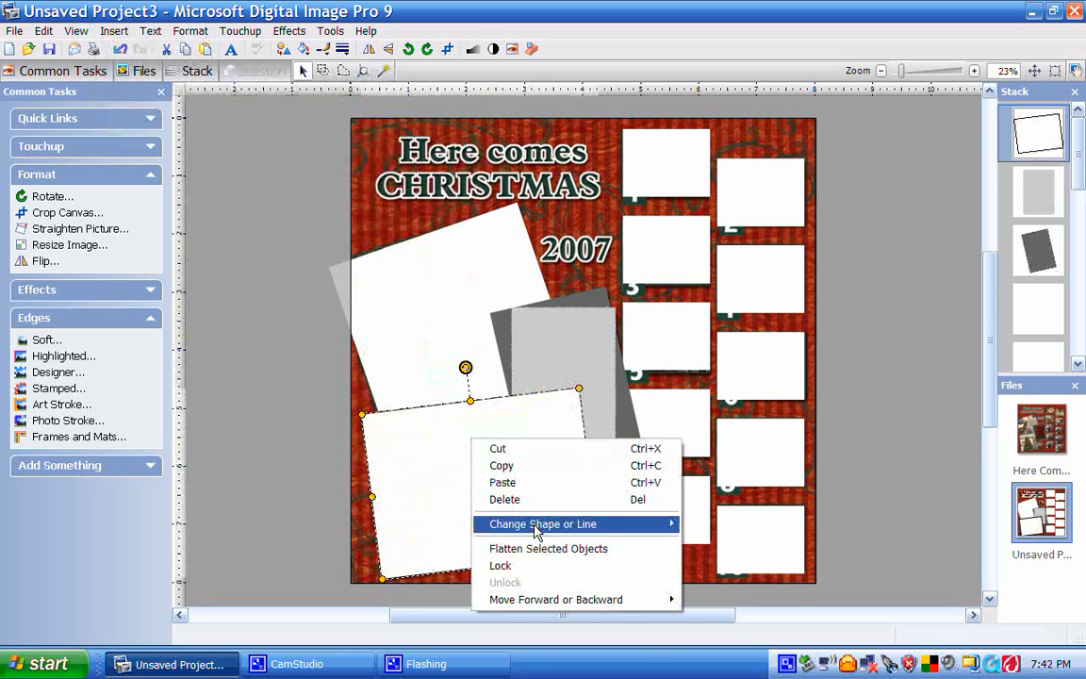
pyautogui.moveTo(535, 531)
pyautogui.click(702, 574)
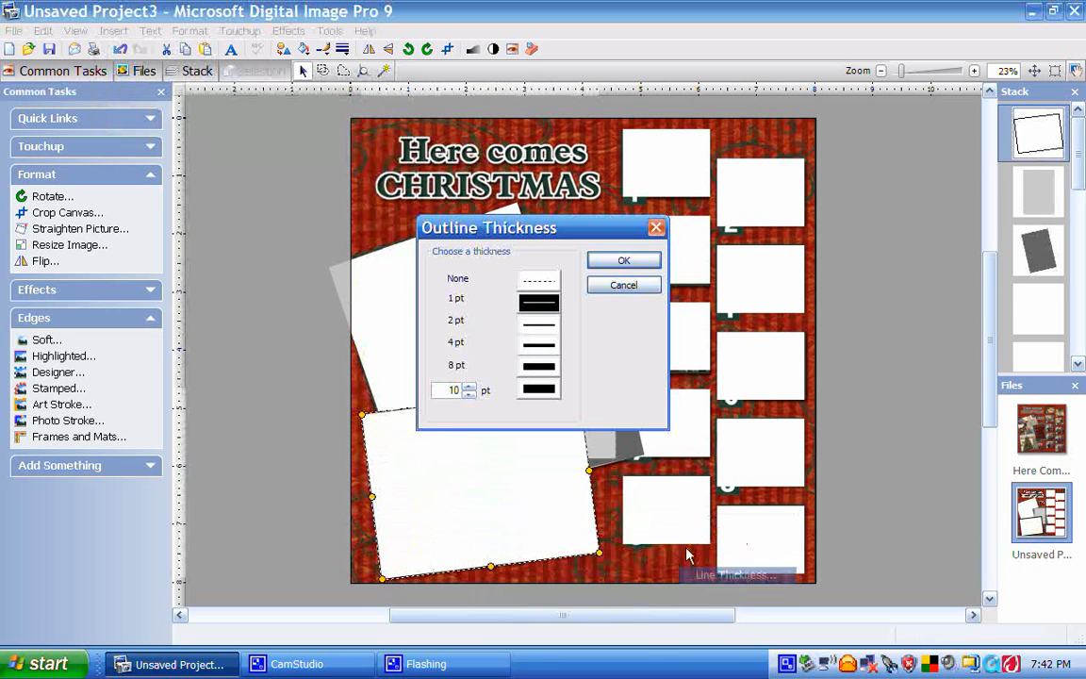
pyautogui.click(534, 282)
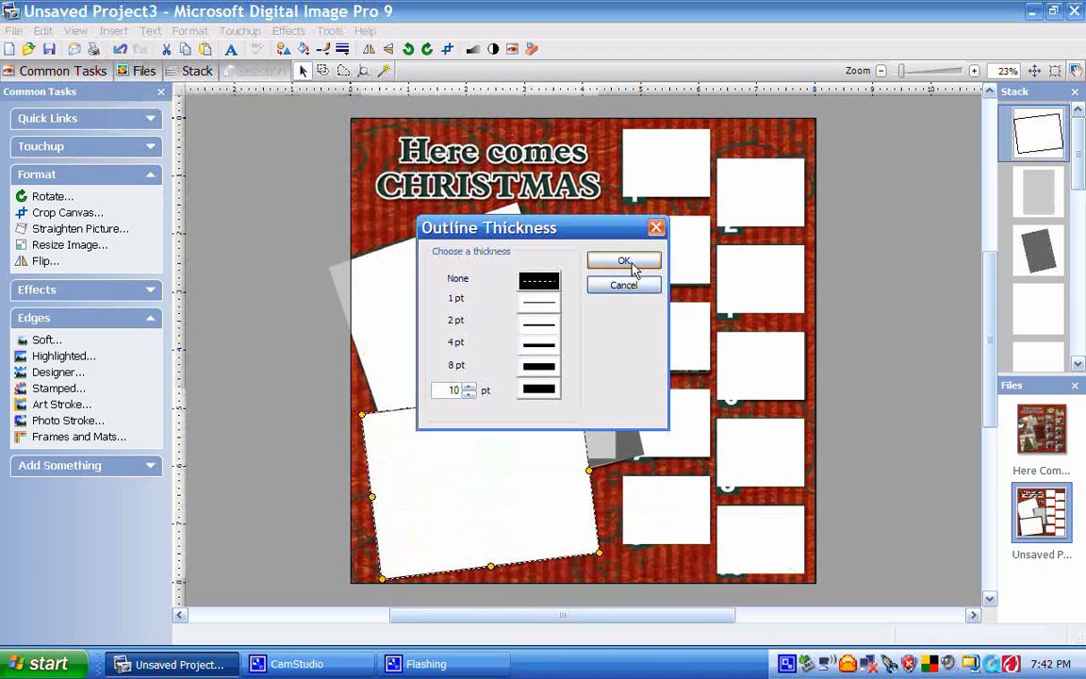
pyautogui.click(635, 263)
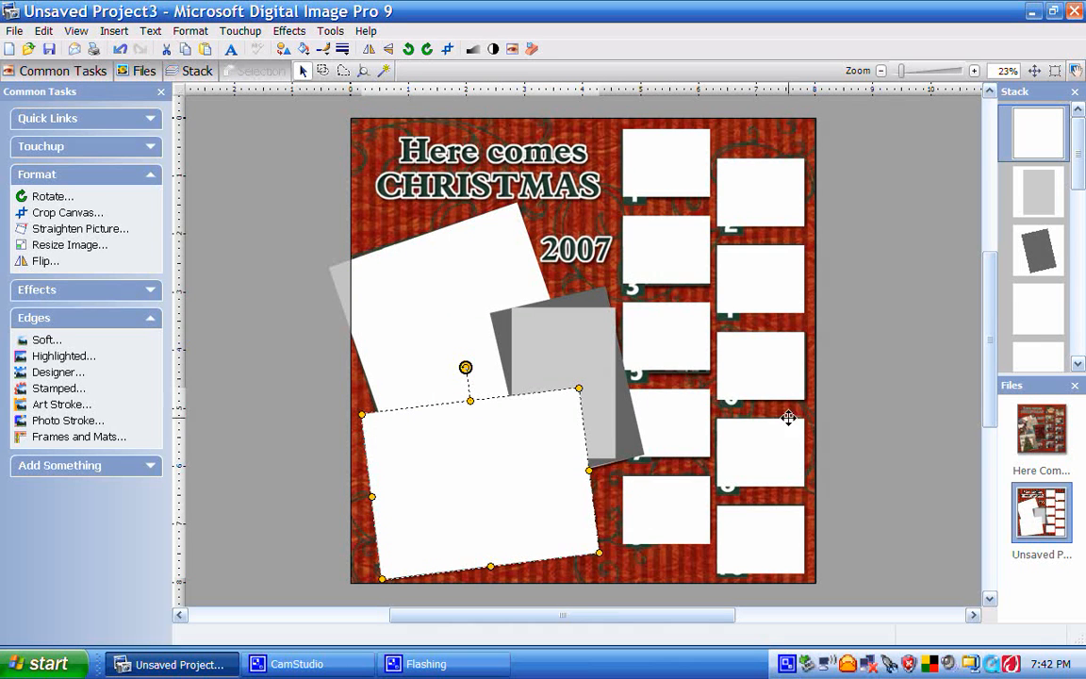
# Restack the large tree photo's rectangle just above the background image, as layered in the original page, and fill it with very dark gray
pyautogui.click(1044, 431)
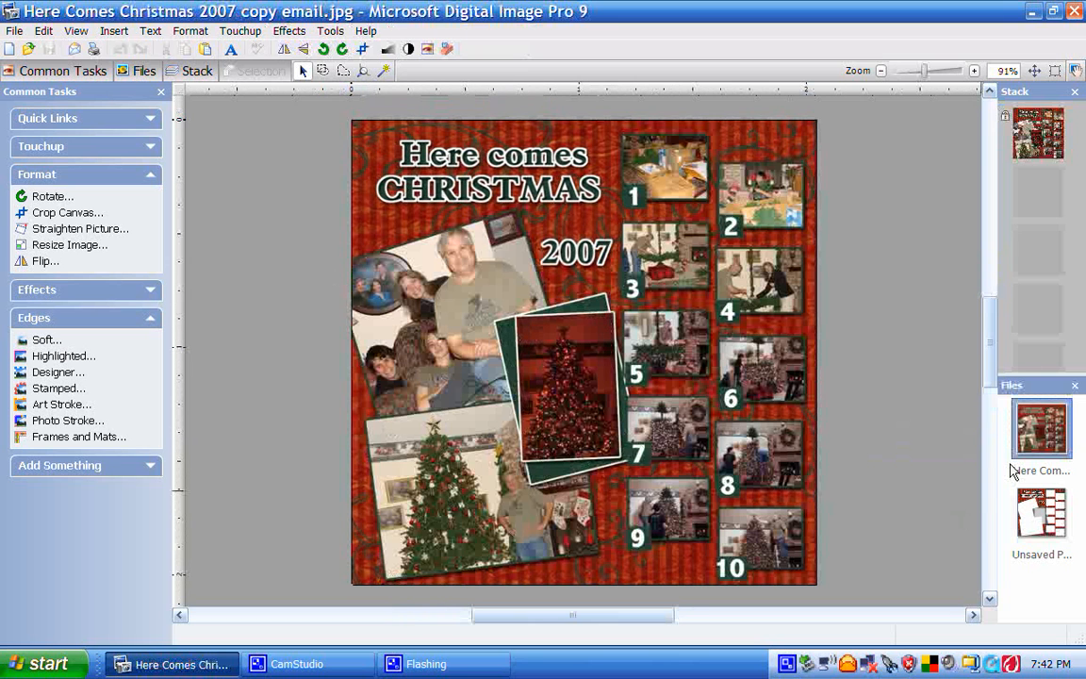
pyautogui.click(1039, 521)
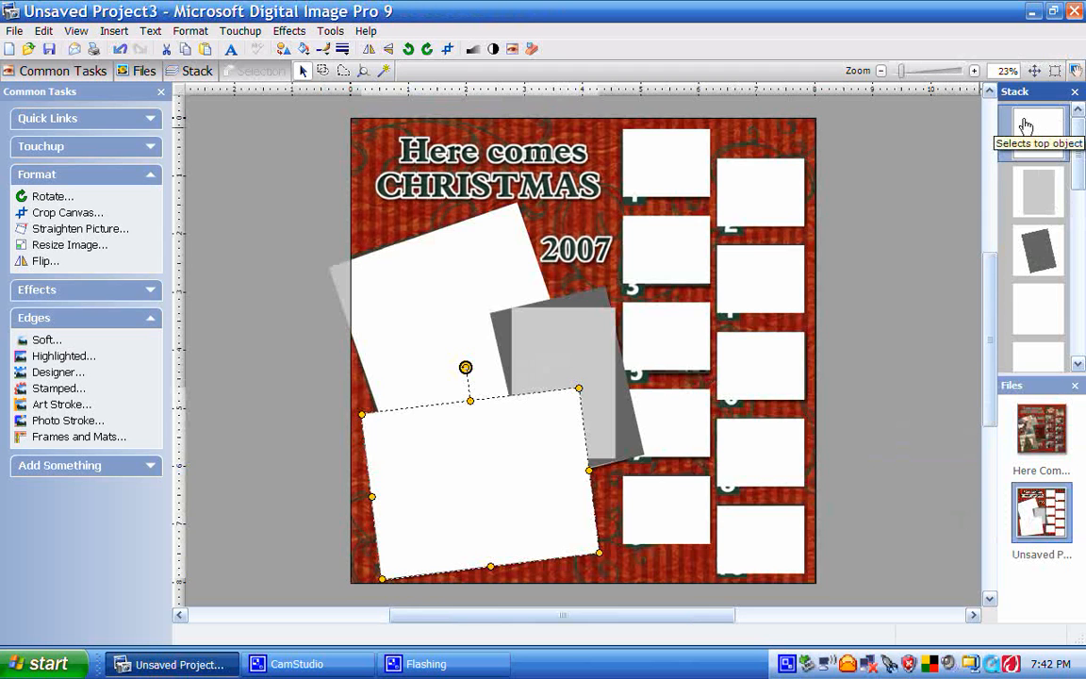
pyautogui.moveTo(1026, 126); pyautogui.dragTo(1038, 330)
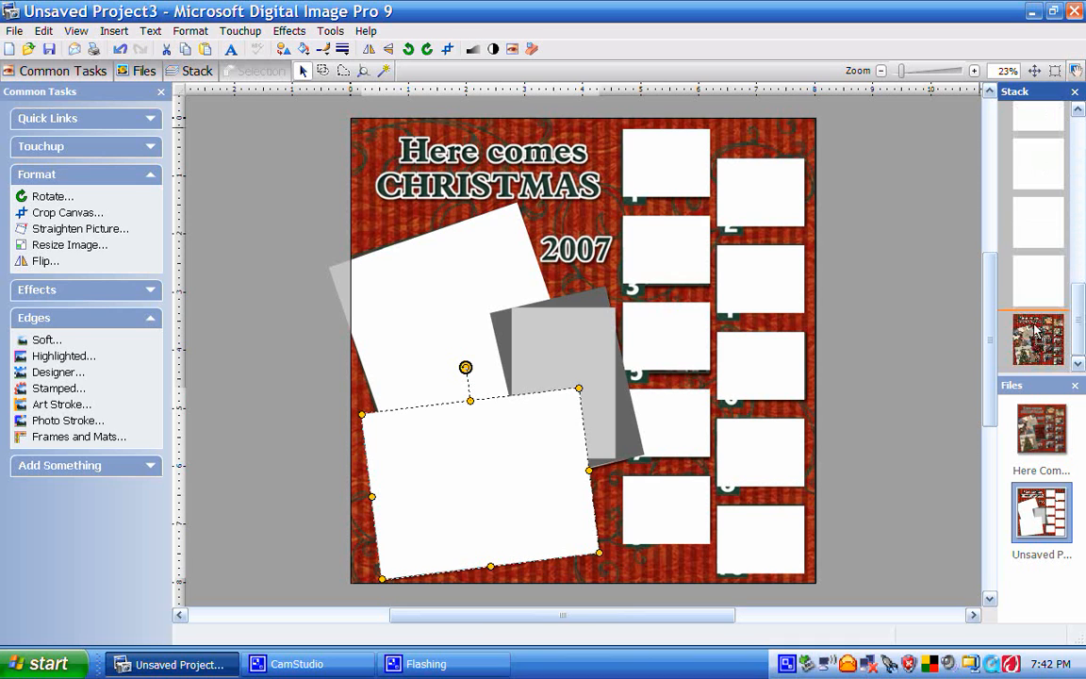
pyautogui.moveTo(1037, 330); pyautogui.dragTo(1037, 330)
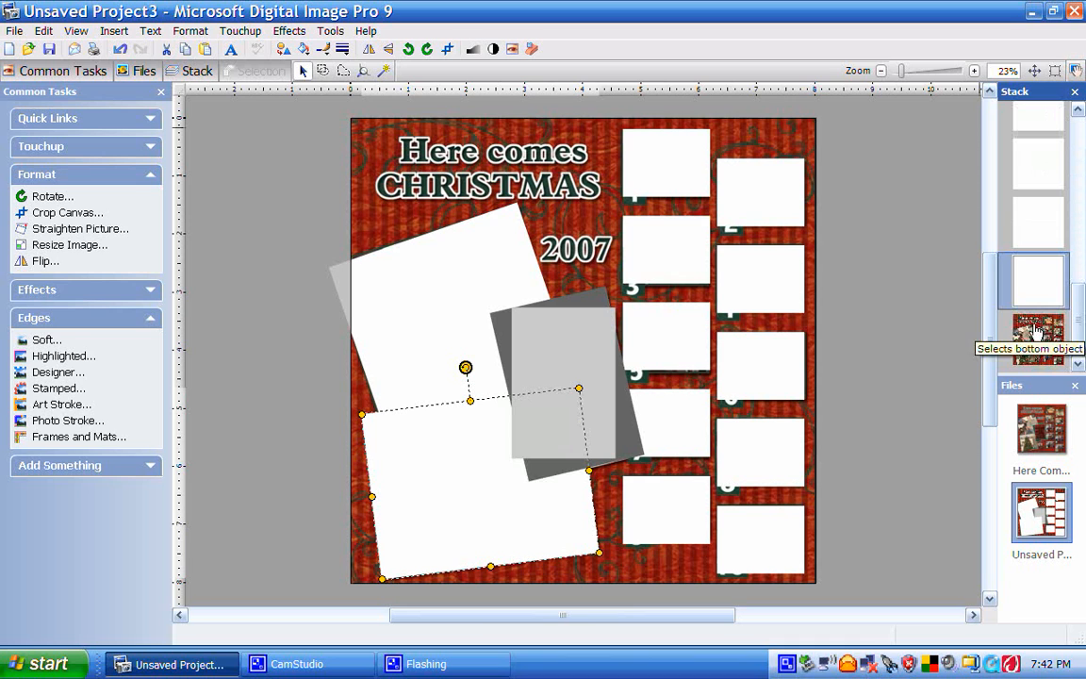
pyautogui.click(308, 52)
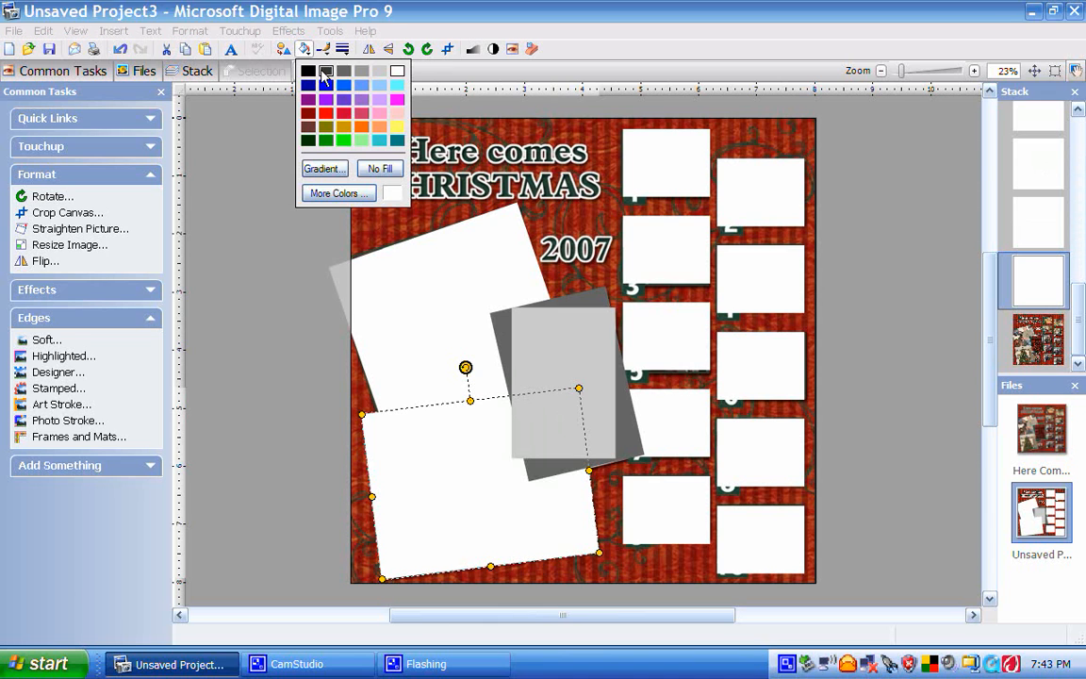
pyautogui.click(324, 73)
# Delete the Here Comes Christmas page image from behind the placeholders
pyautogui.click(616, 349)
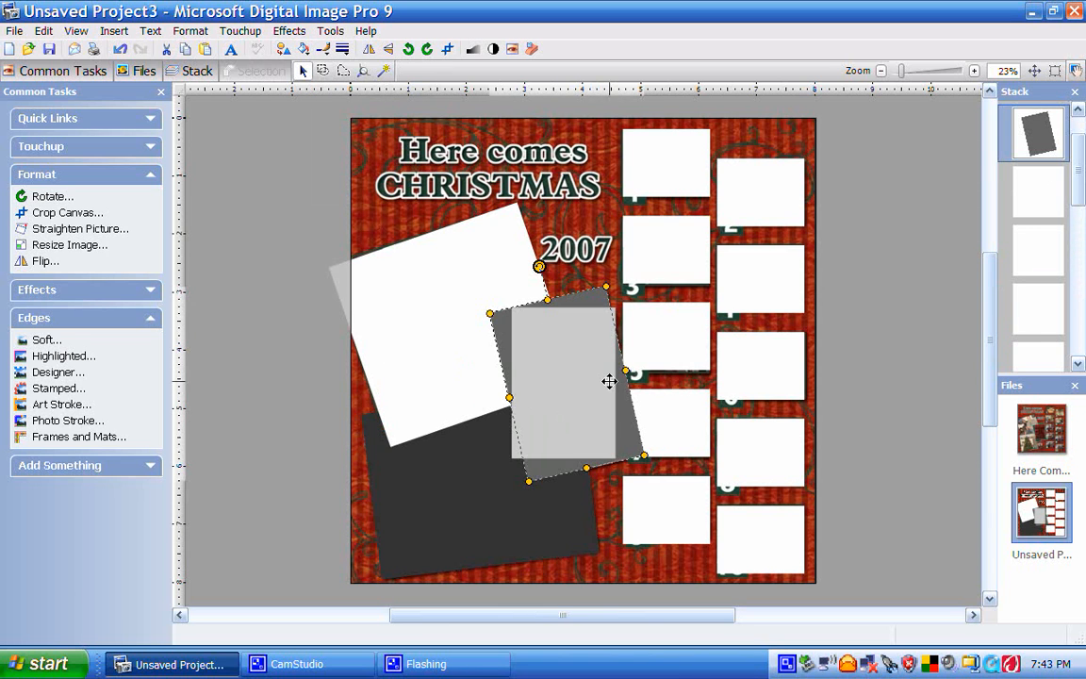
pyautogui.click(470, 154)
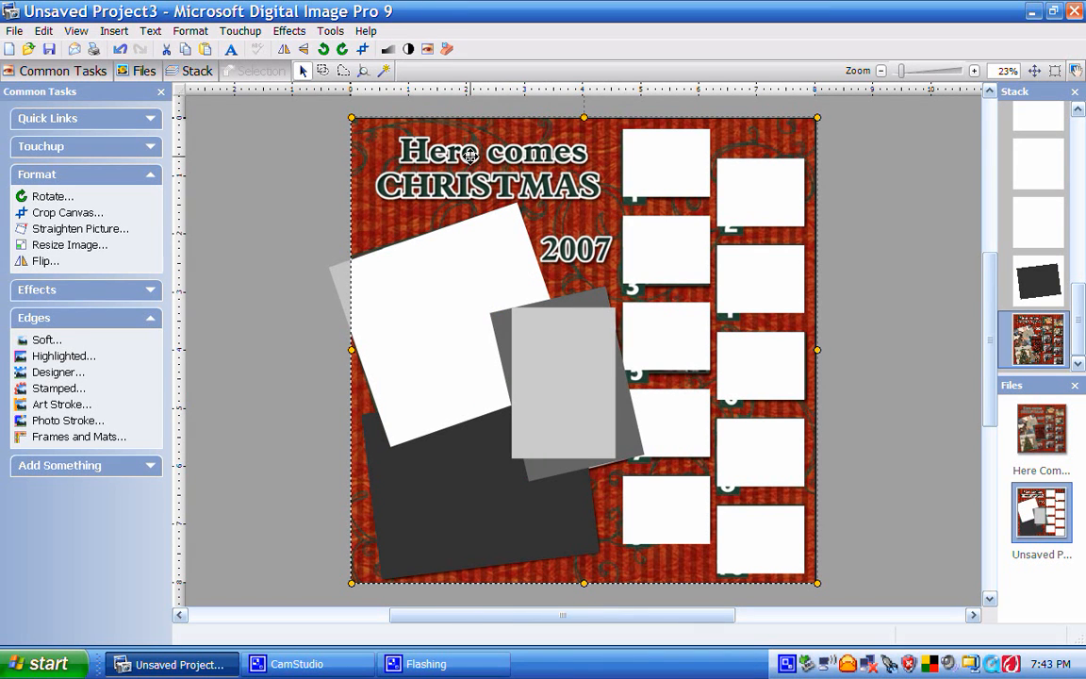
pyautogui.press('Delete')
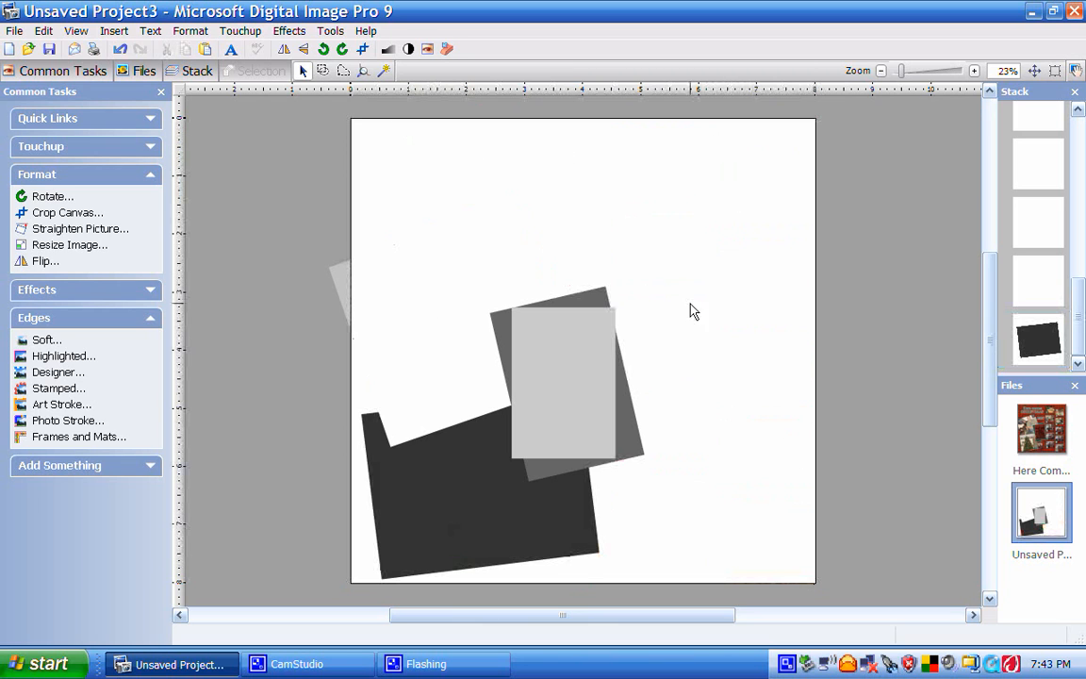
# Insert a square shape at the page's upper-left corner and enlarge it to cover the whole 8 x 8 inch canvas
pyautogui.click(114, 32)
pyautogui.moveTo(126, 84)
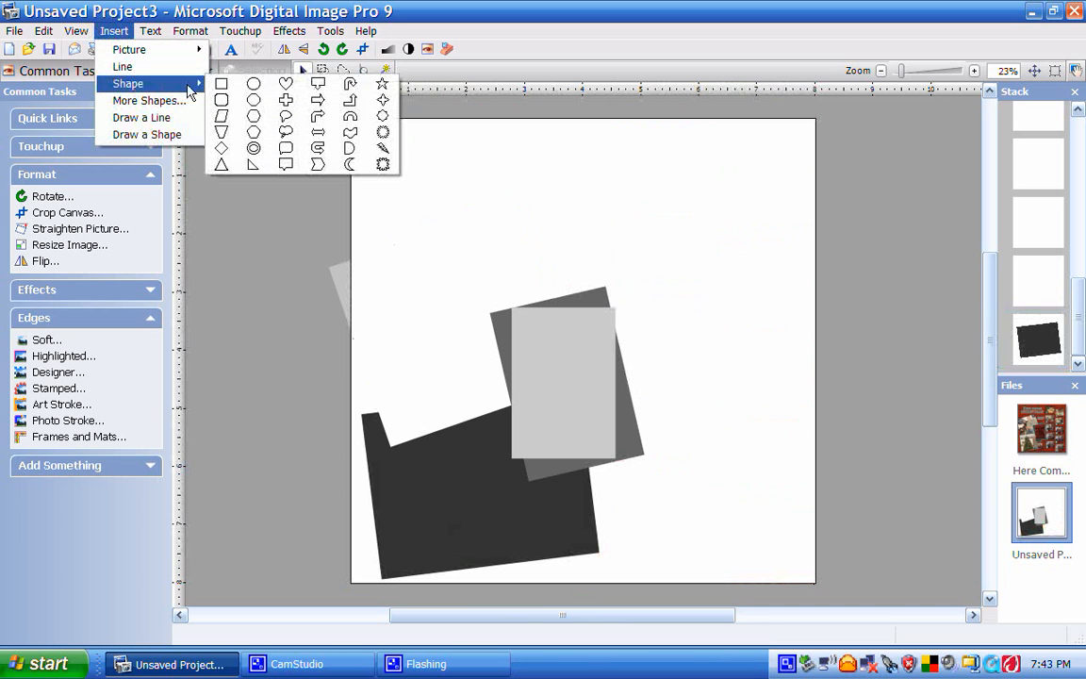
pyautogui.click(221, 84)
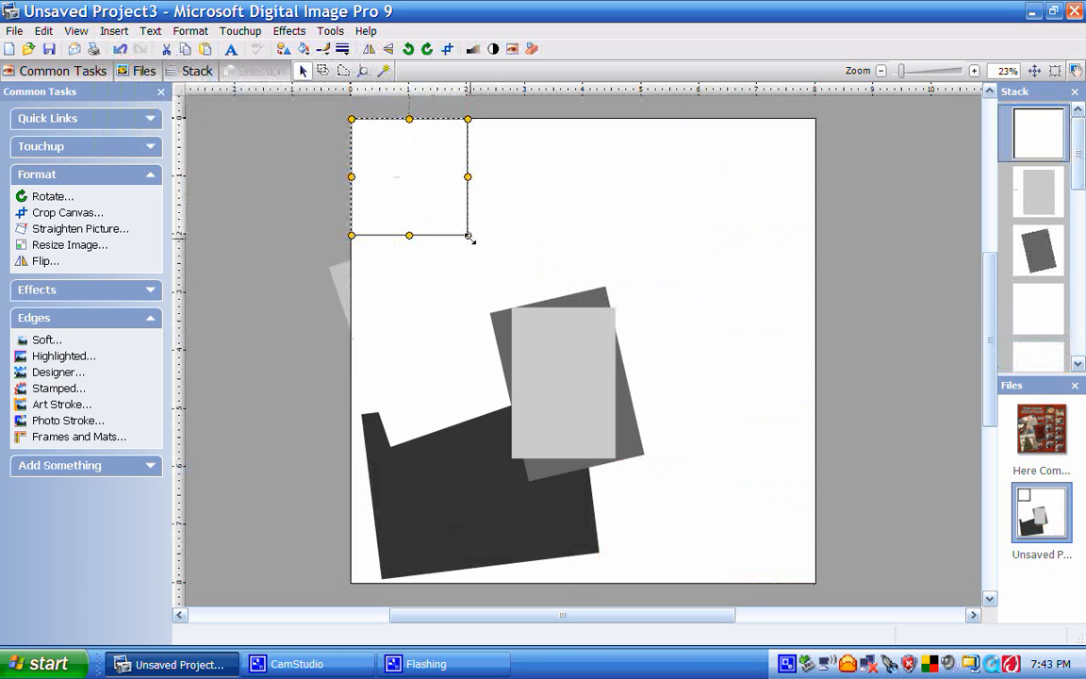
pyautogui.moveTo(469, 239); pyautogui.dragTo(819, 569)
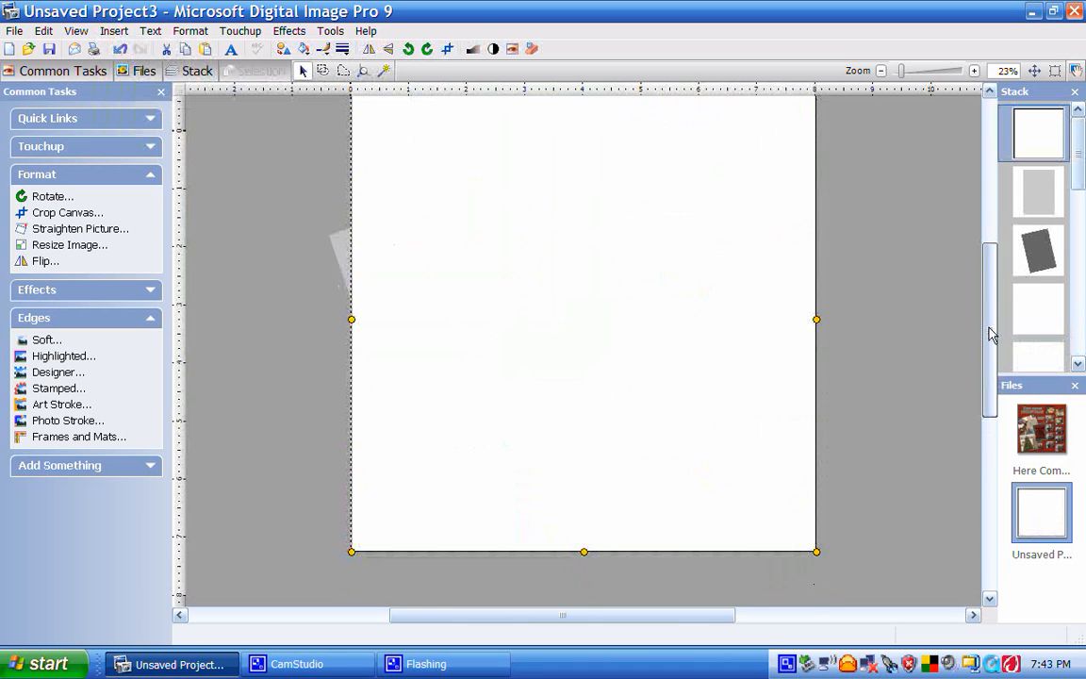
pyautogui.scroll(1, 989, 334)
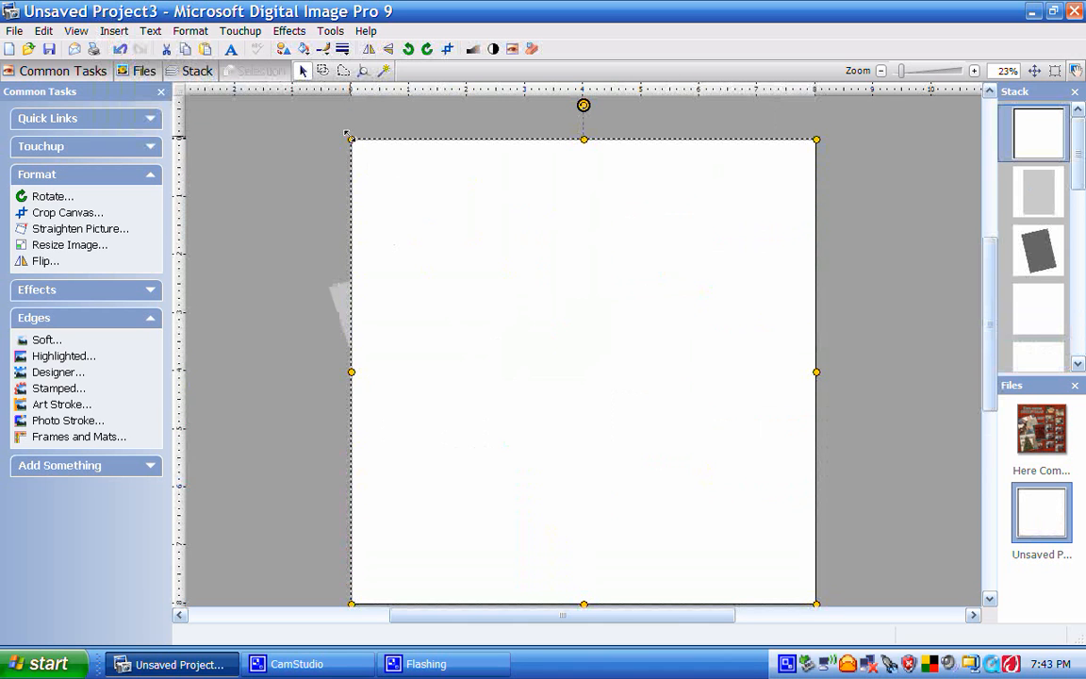
# Remove the full-page square's outline by setting its thickness to None
pyautogui.rightClick(452, 195)
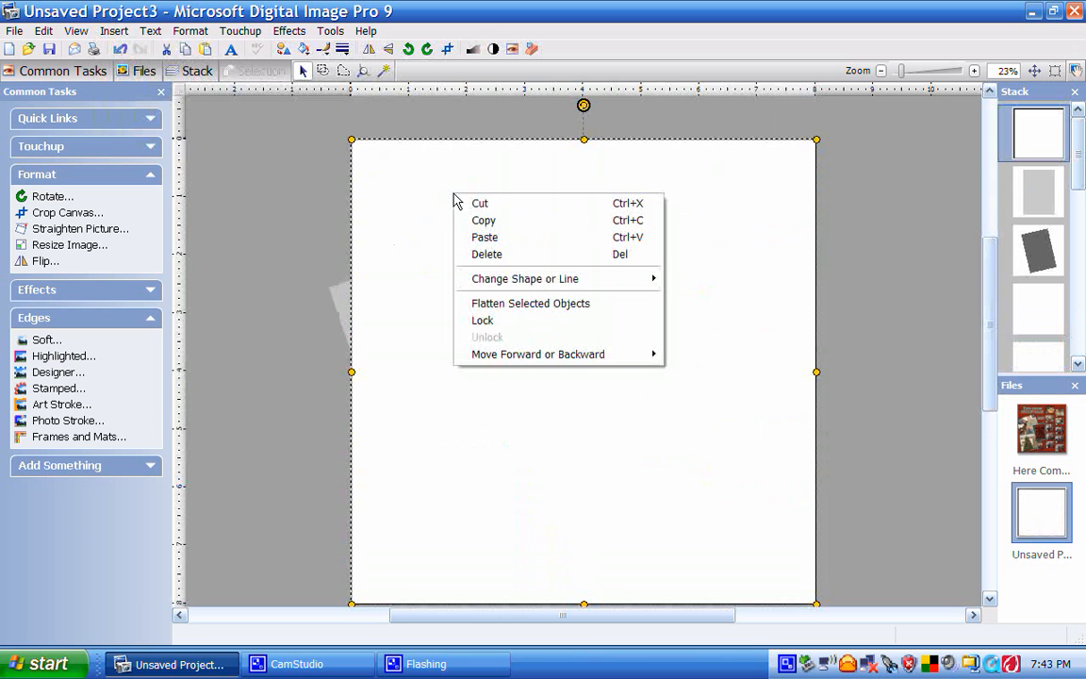
pyautogui.moveTo(505, 281)
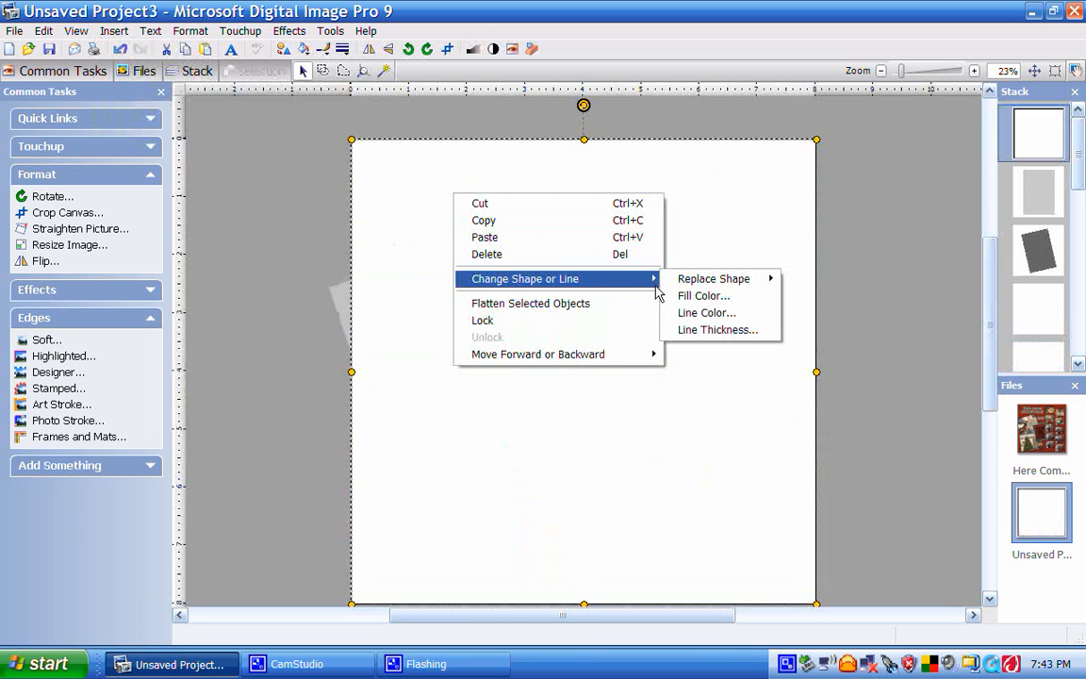
pyautogui.click(678, 333)
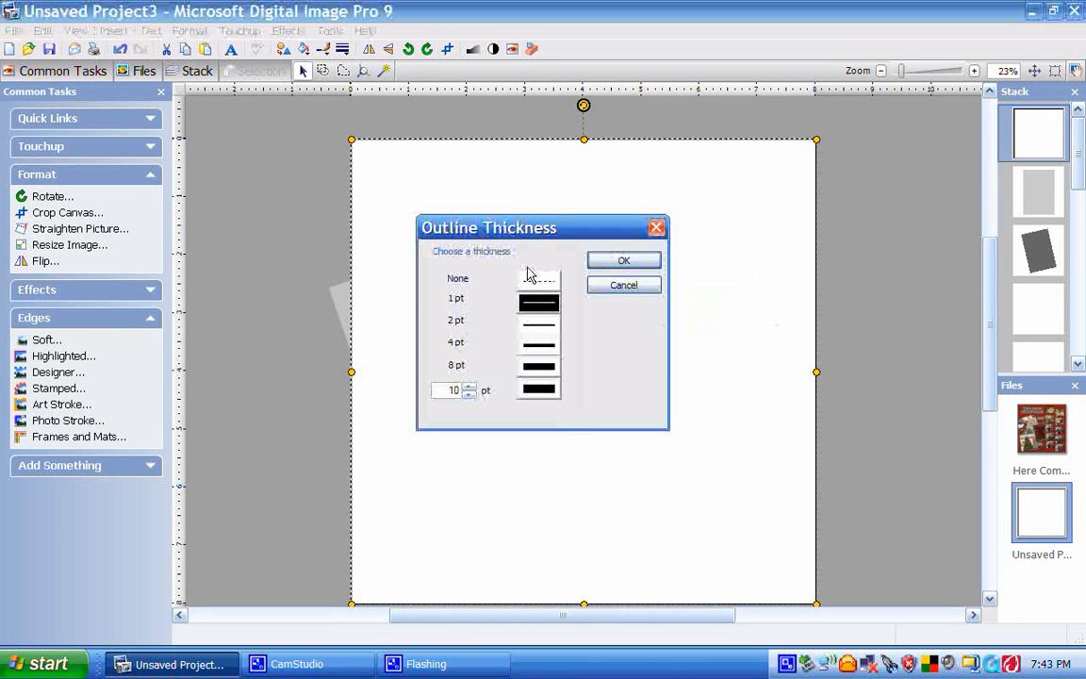
pyautogui.click(615, 257)
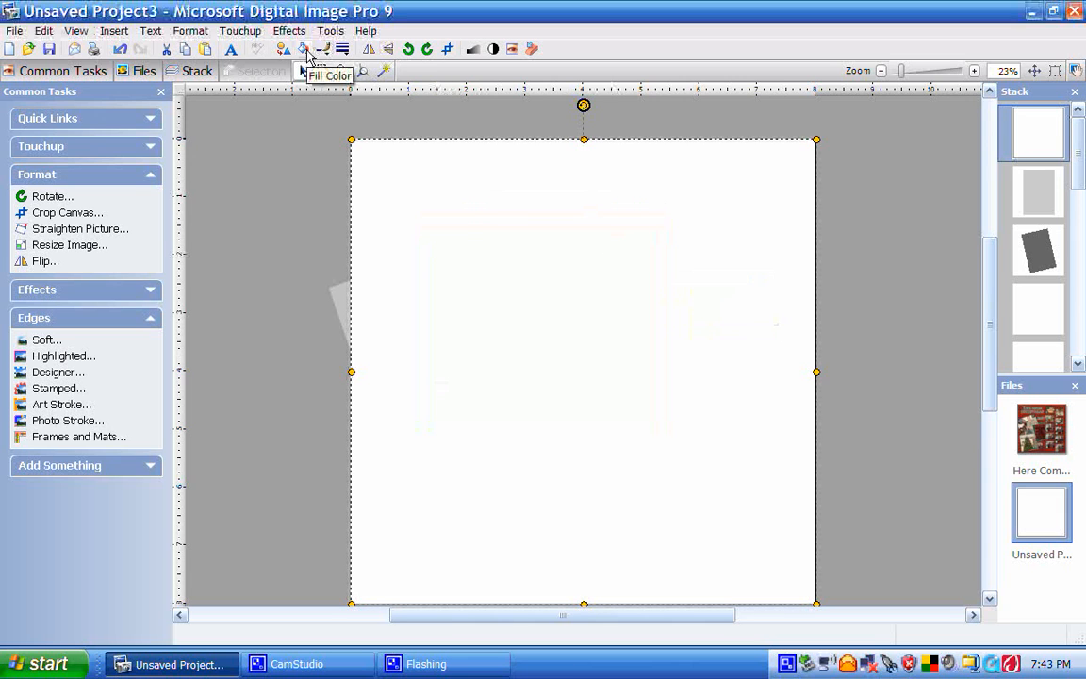
# Fill the full-page square with black and send it to the back as the template background
pyautogui.click(308, 50)
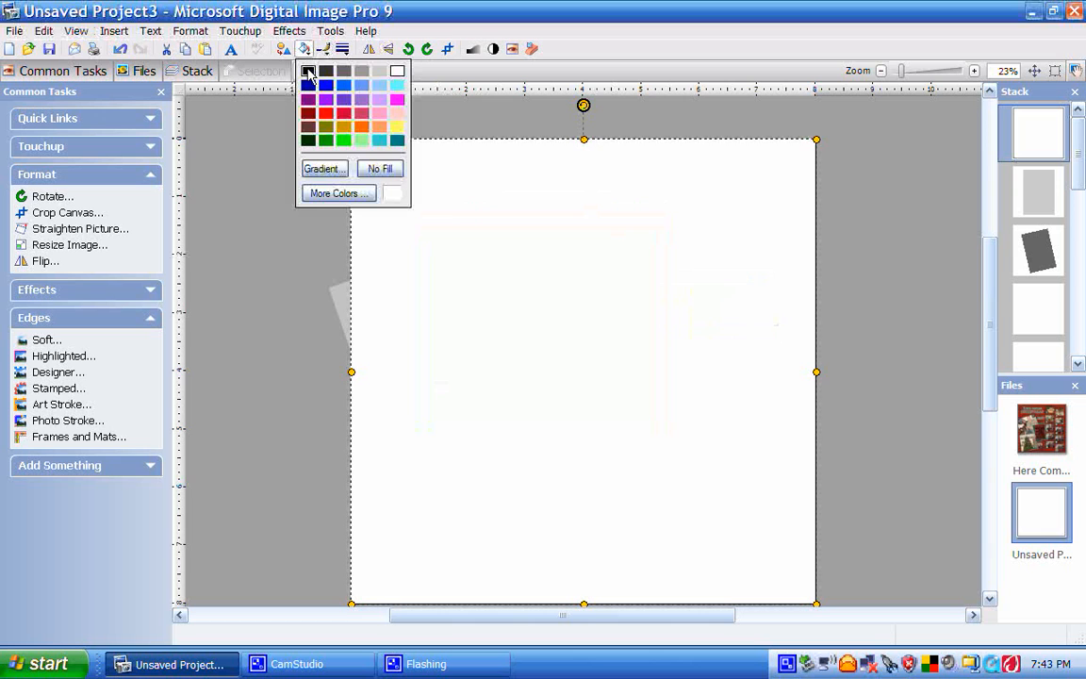
pyautogui.click(308, 72)
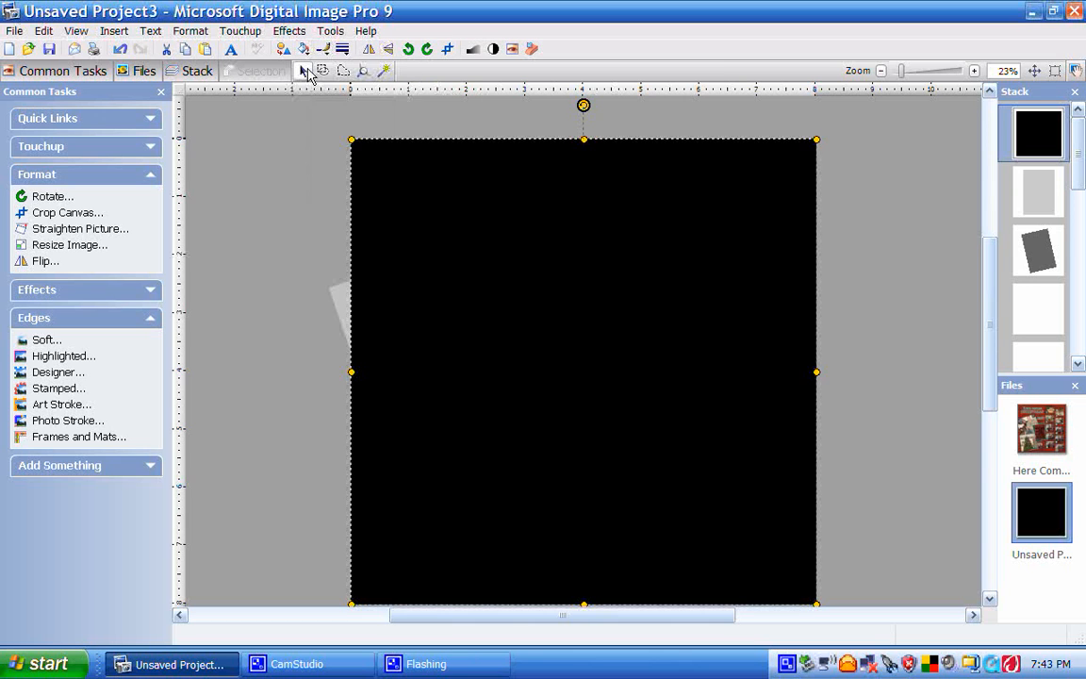
pyautogui.rightClick(440, 160)
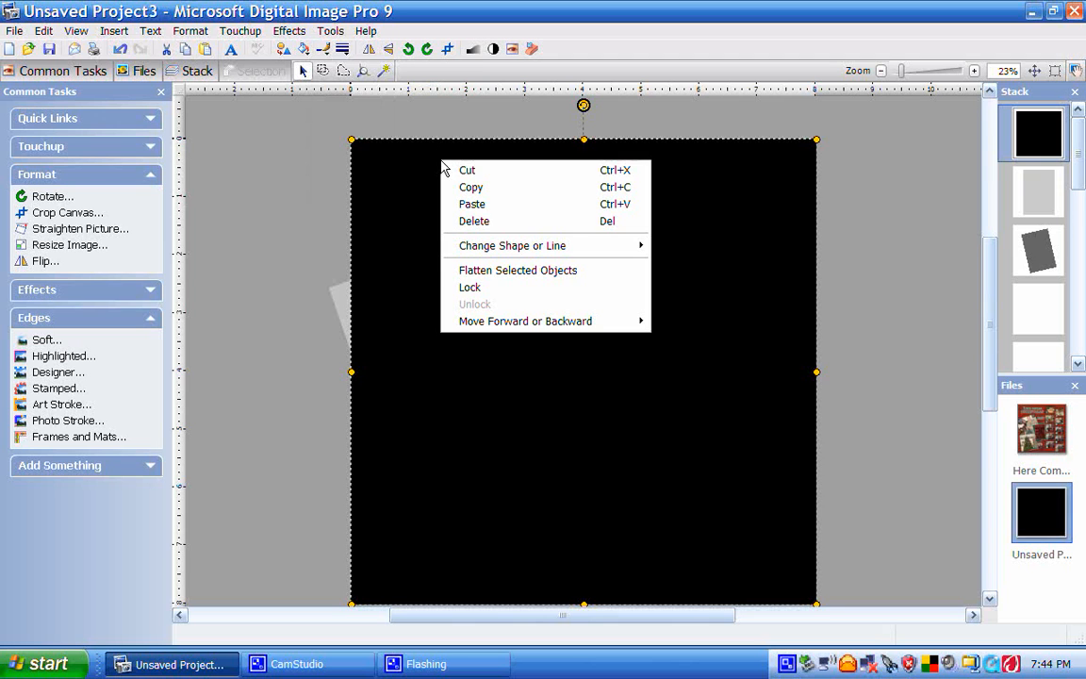
pyautogui.moveTo(490, 325)
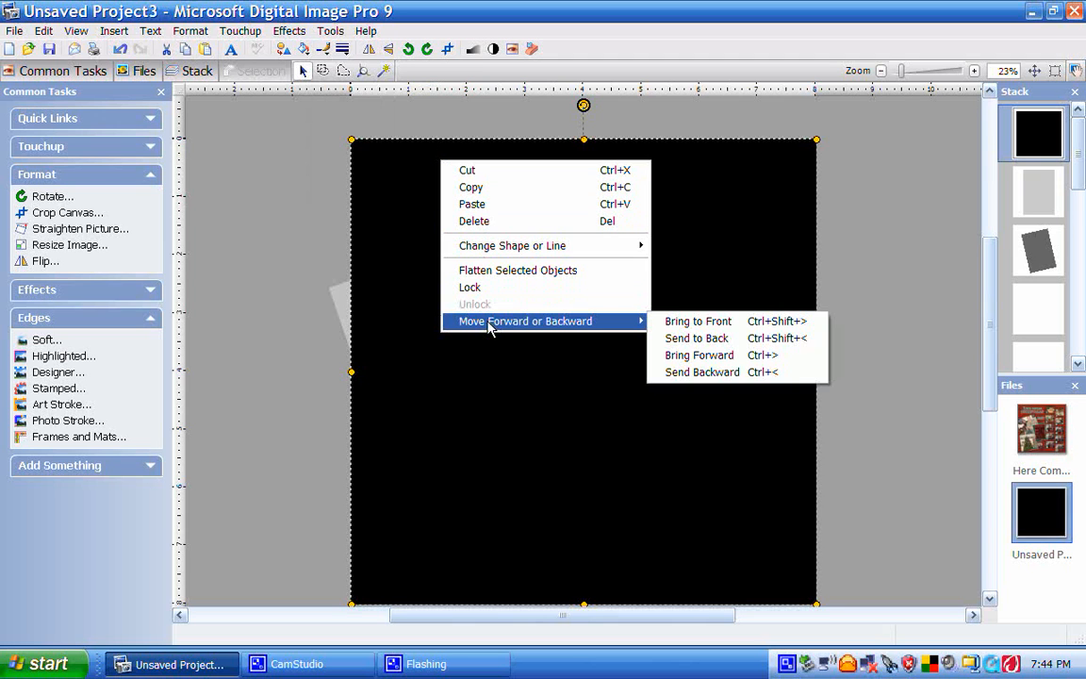
pyautogui.click(690, 339)
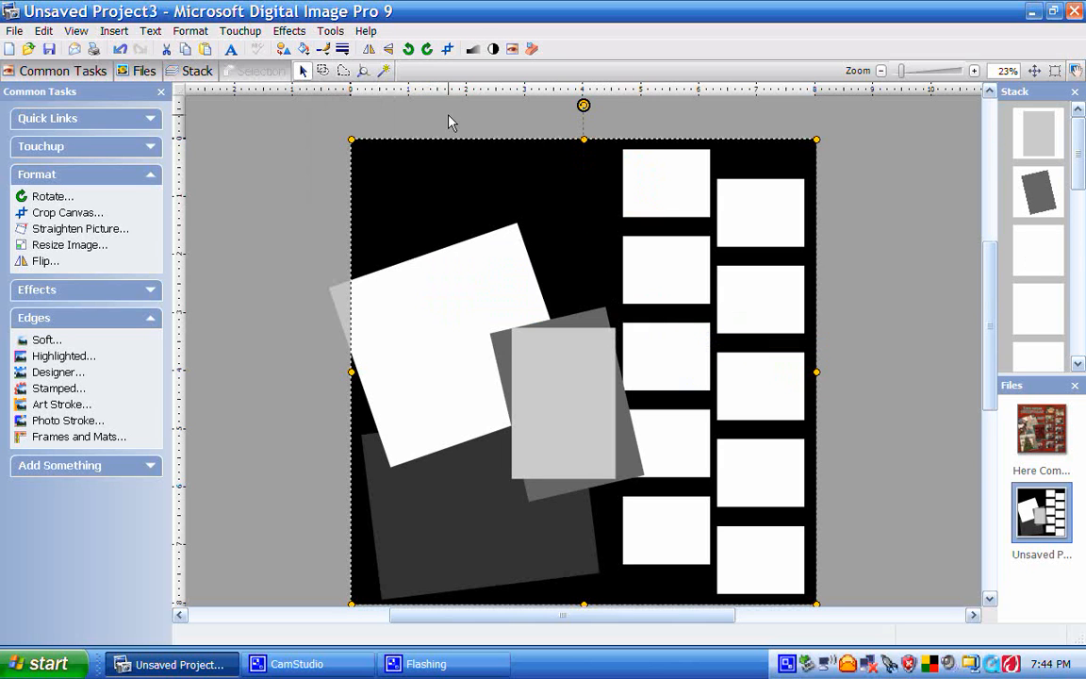
# Rotate the large tilted white placeholder slightly further counterclockwise
pyautogui.click(419, 290)
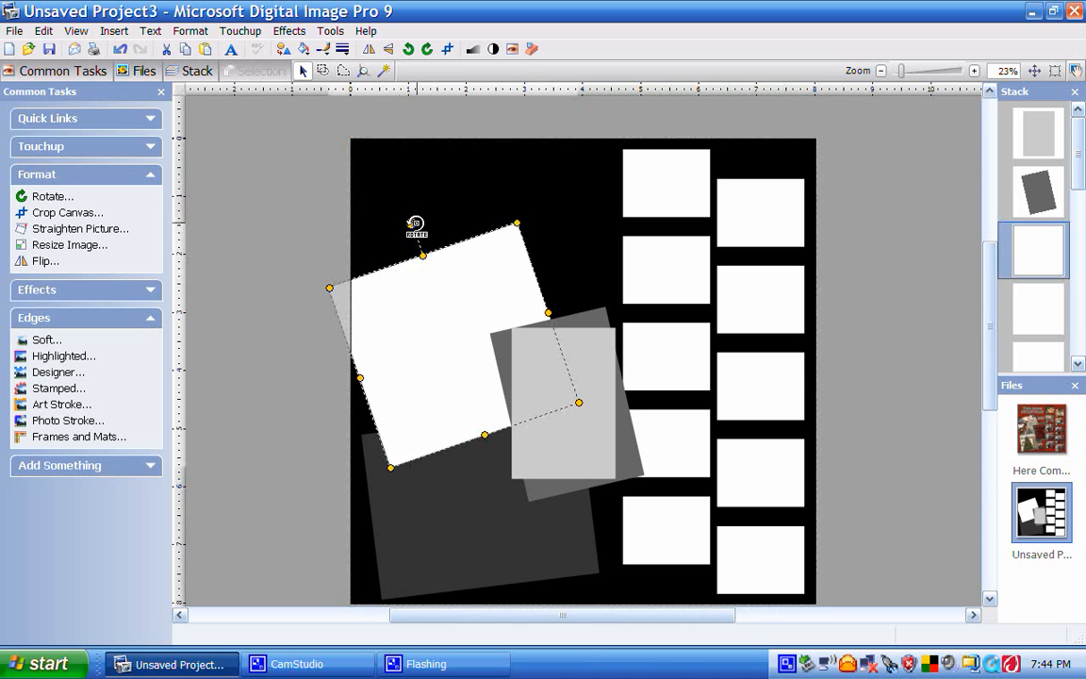
pyautogui.moveTo(417, 226)
pyautogui.mouseDown()
pyautogui.moveTo(437, 224)
pyautogui.moveTo(407, 219)
pyautogui.mouseUp()
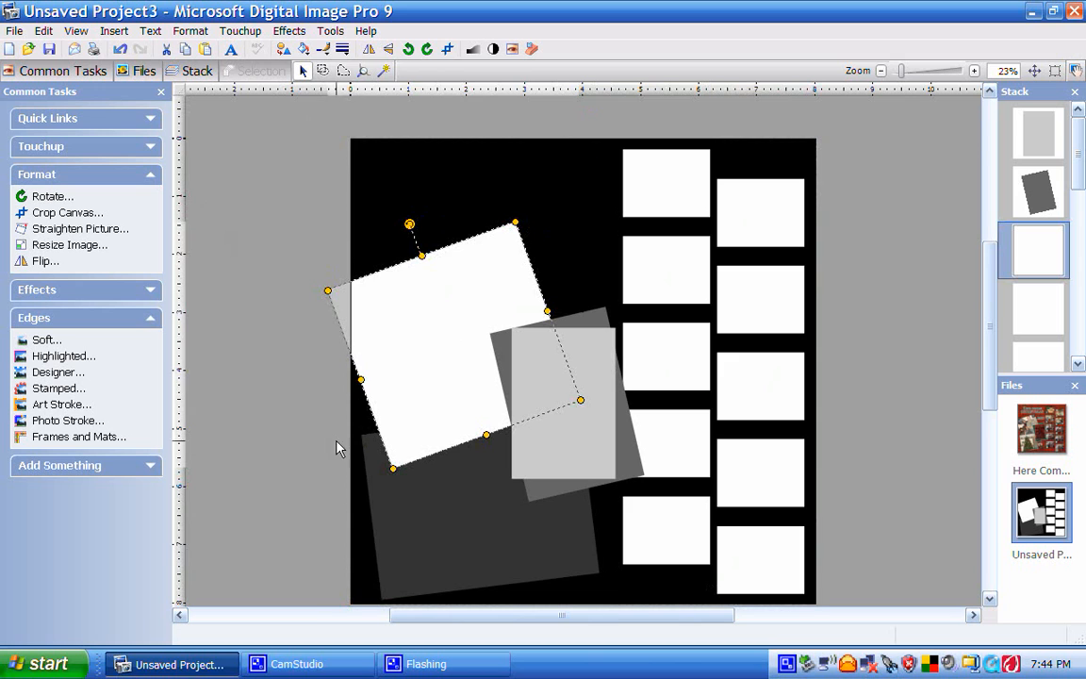
pyautogui.click(300, 662)
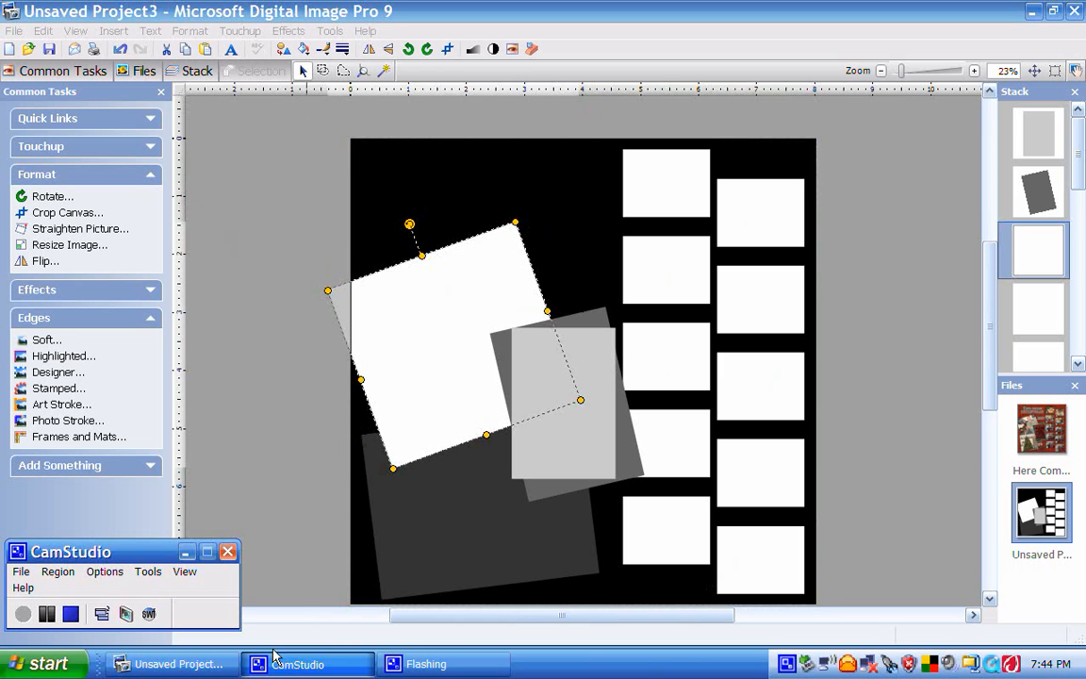
pyautogui.click(21, 571)
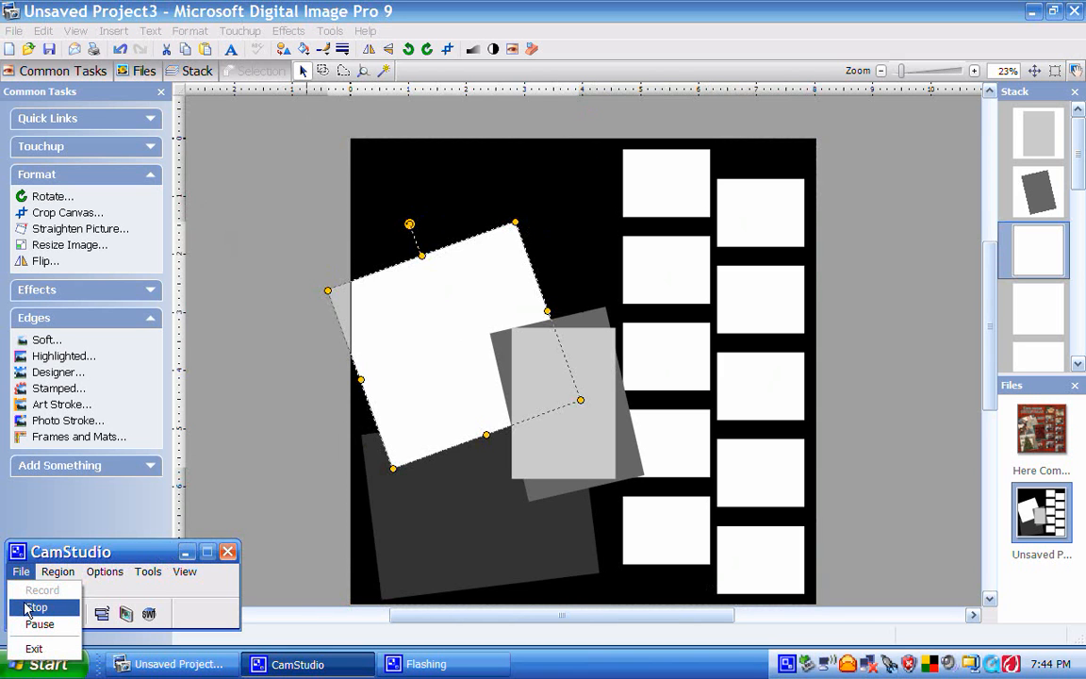